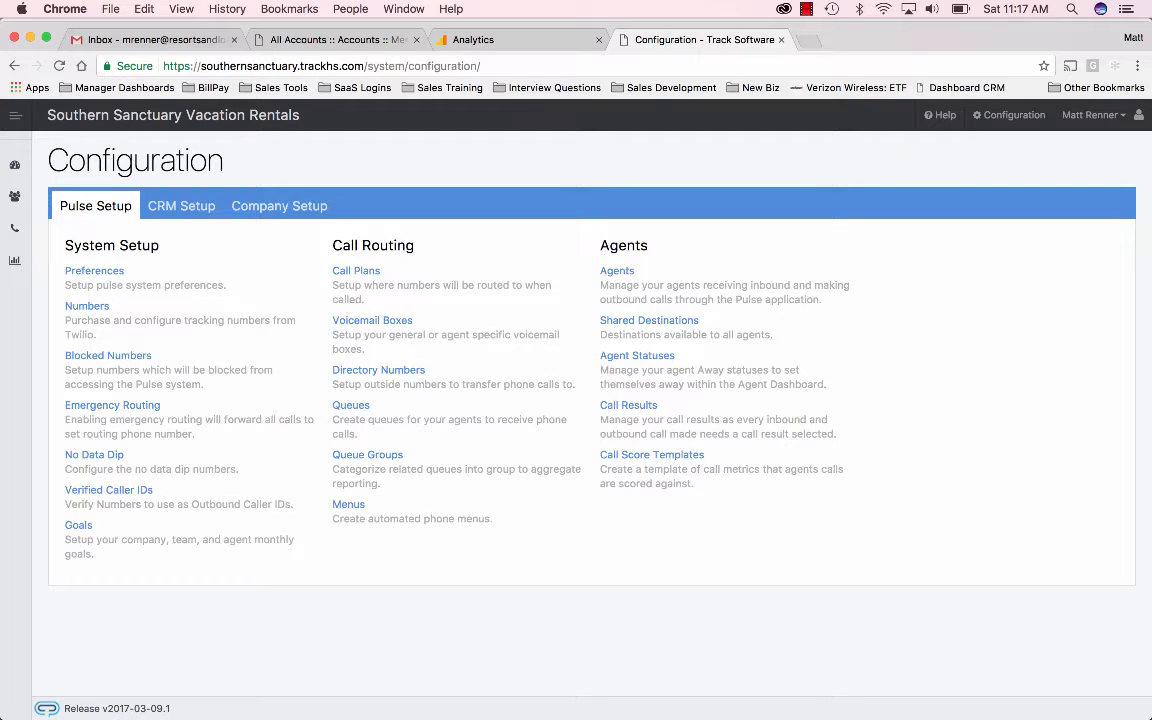
# Step: Open the company goals for March 2017 for editing
pyautogui.click(78, 525)
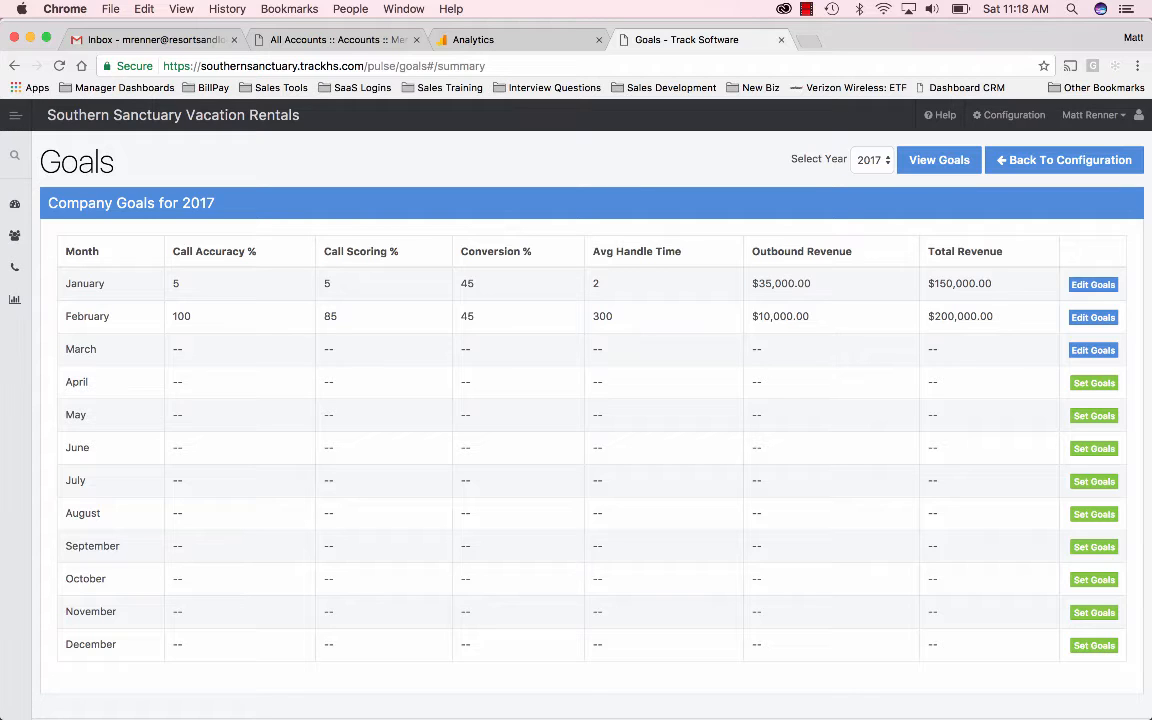
pyautogui.click(1093, 350)
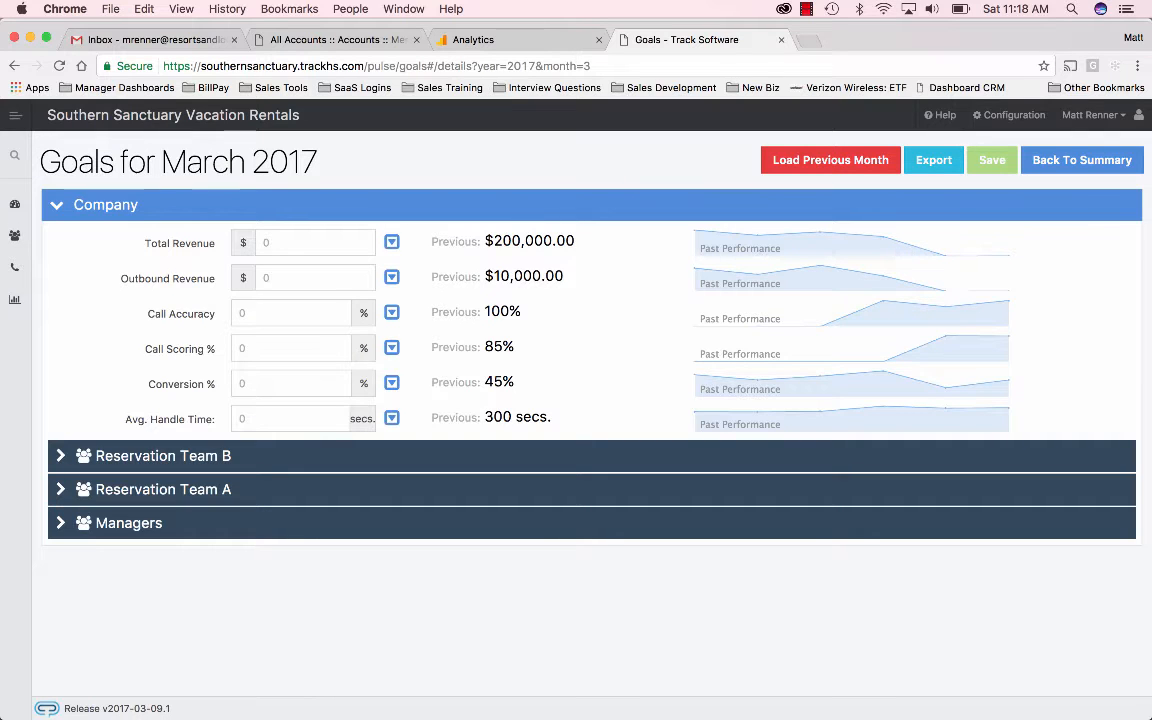
# Step: Examine the March 2017 goal fields of Reservation Team B, Reservation Team A and Managers, collapsing each section again
pyautogui.click(163, 456)
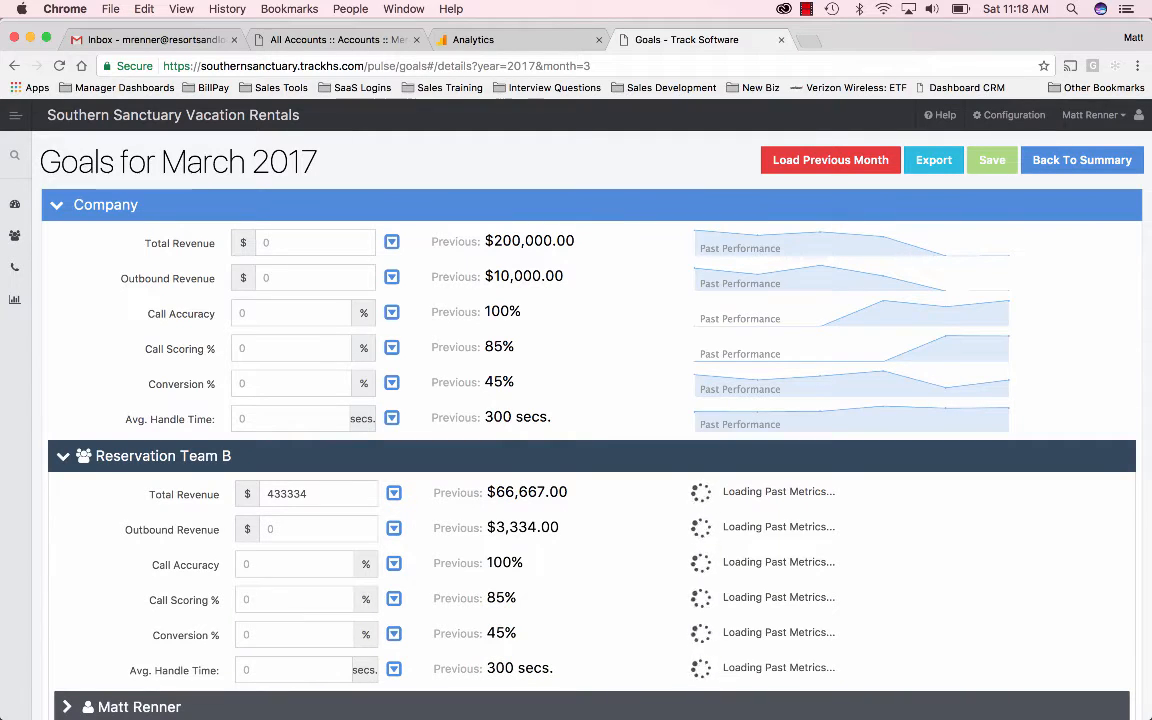
pyautogui.click(163, 456)
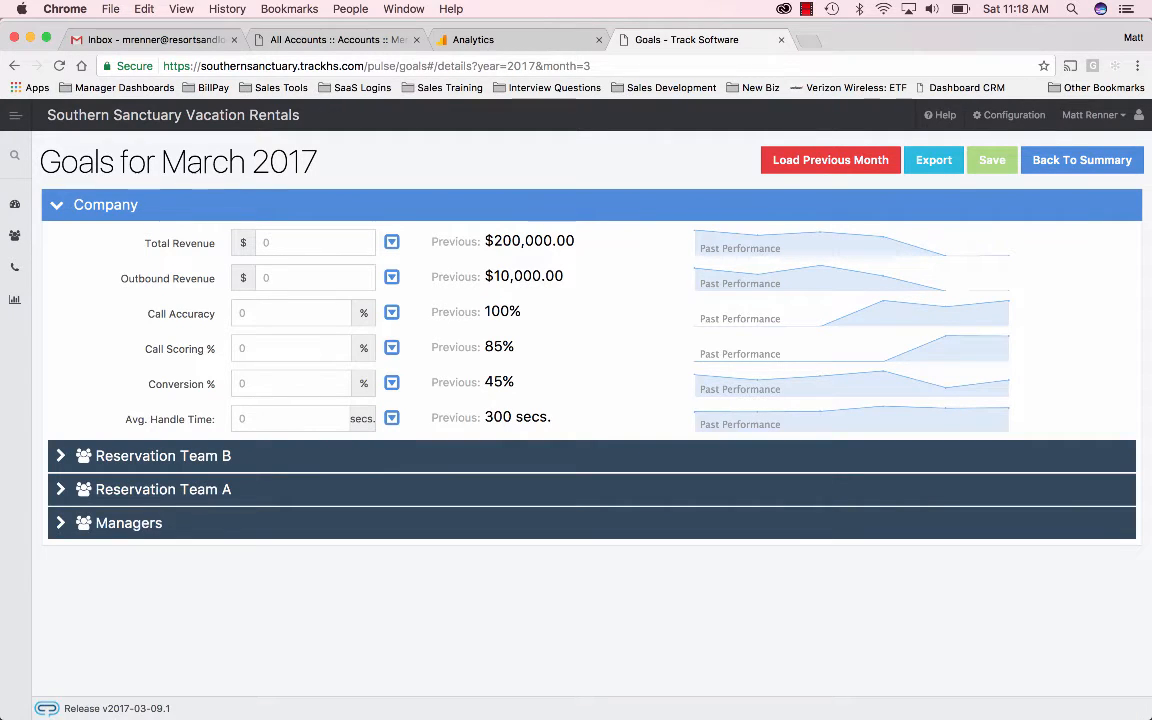
pyautogui.click(163, 490)
pyautogui.click(163, 490)
pyautogui.click(128, 523)
pyautogui.click(128, 523)
pyautogui.click(128, 523)
pyautogui.scroll(-3, 576, 400)
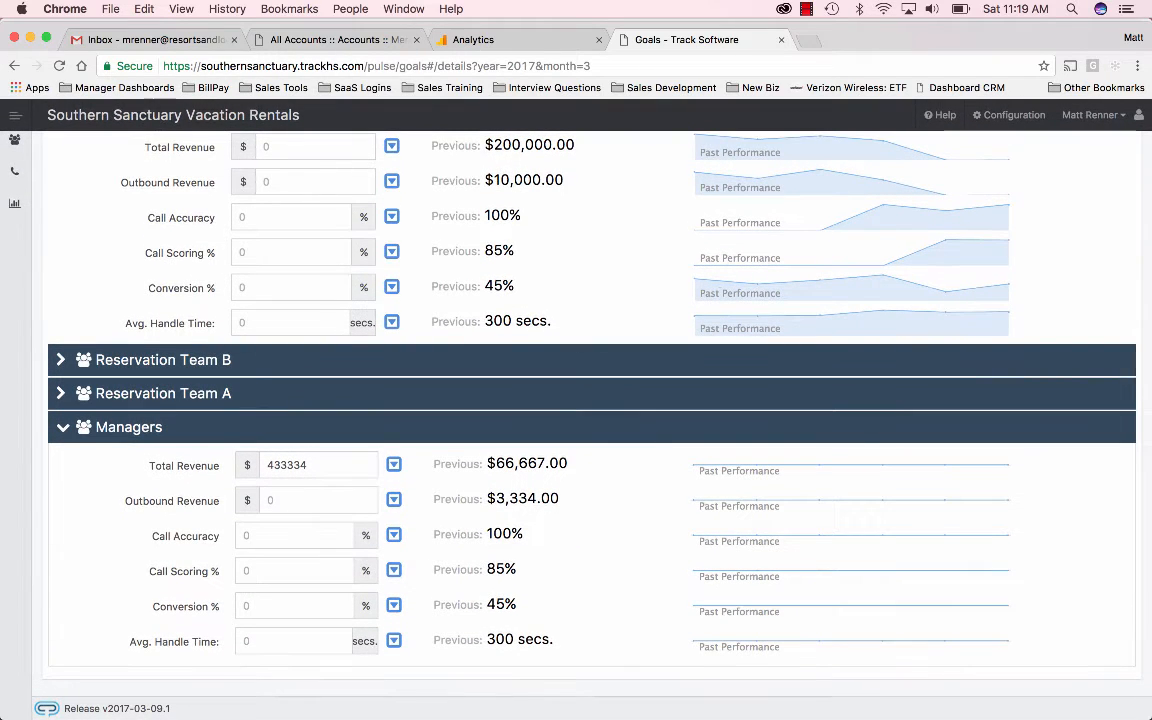
pyautogui.click(128, 427)
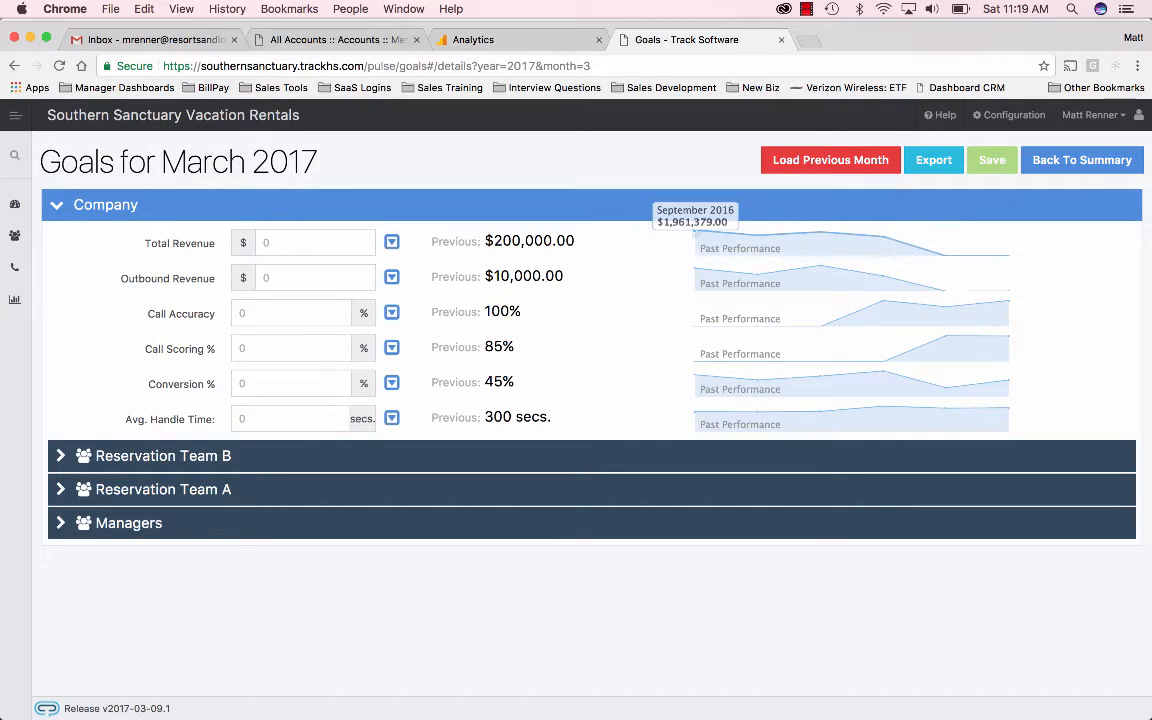
# Step: Set the company's Total Revenue goal to 220000 and distribute it equally to all sub-teams and agents
pyautogui.moveTo(757, 242)
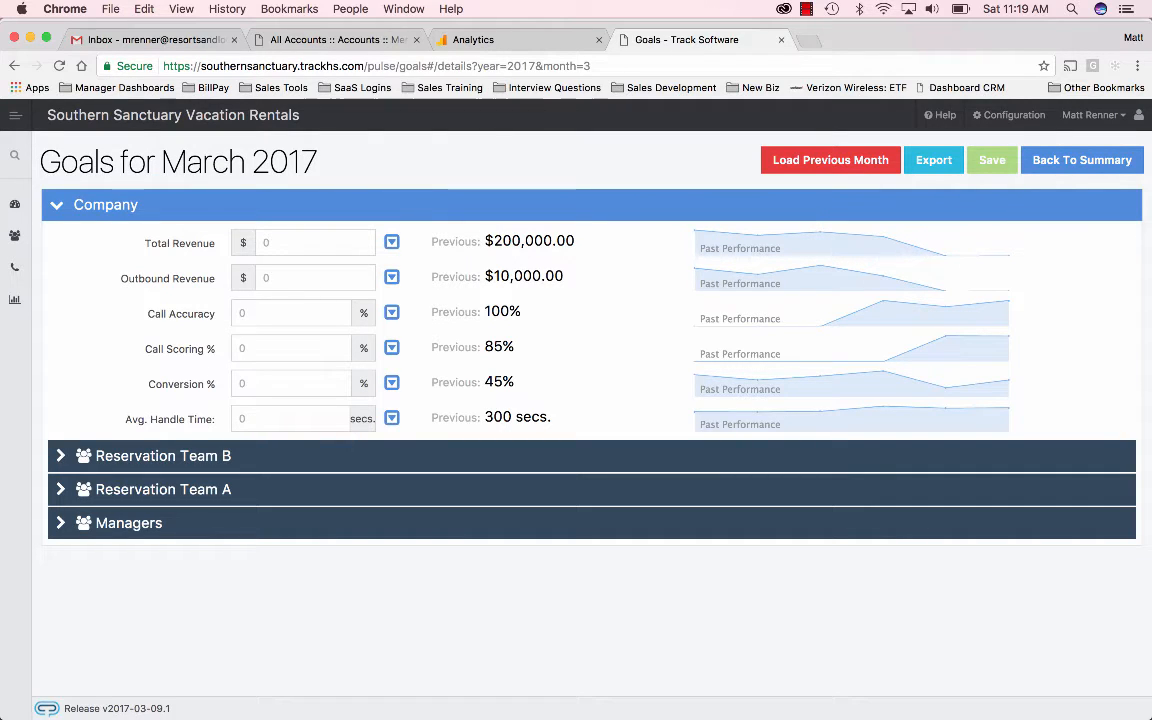
pyautogui.moveTo(485, 241); pyautogui.dragTo(576, 241)
pyautogui.click(576, 241)
pyautogui.click(306, 243)
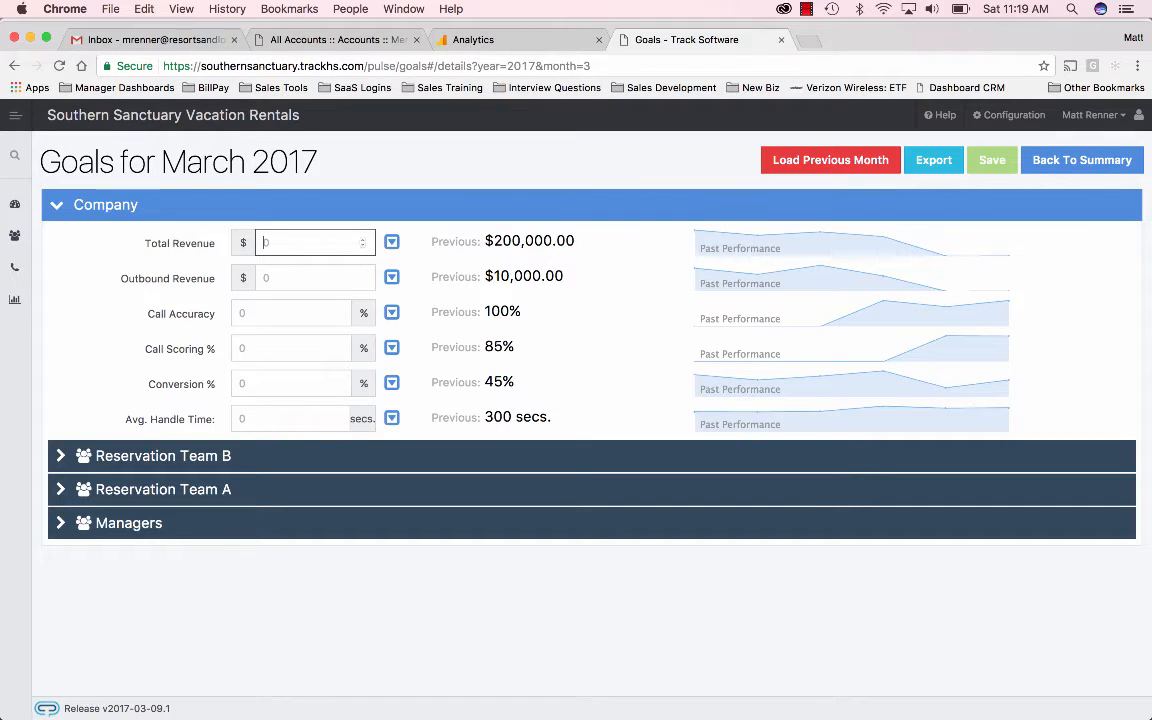
pyautogui.write('22')
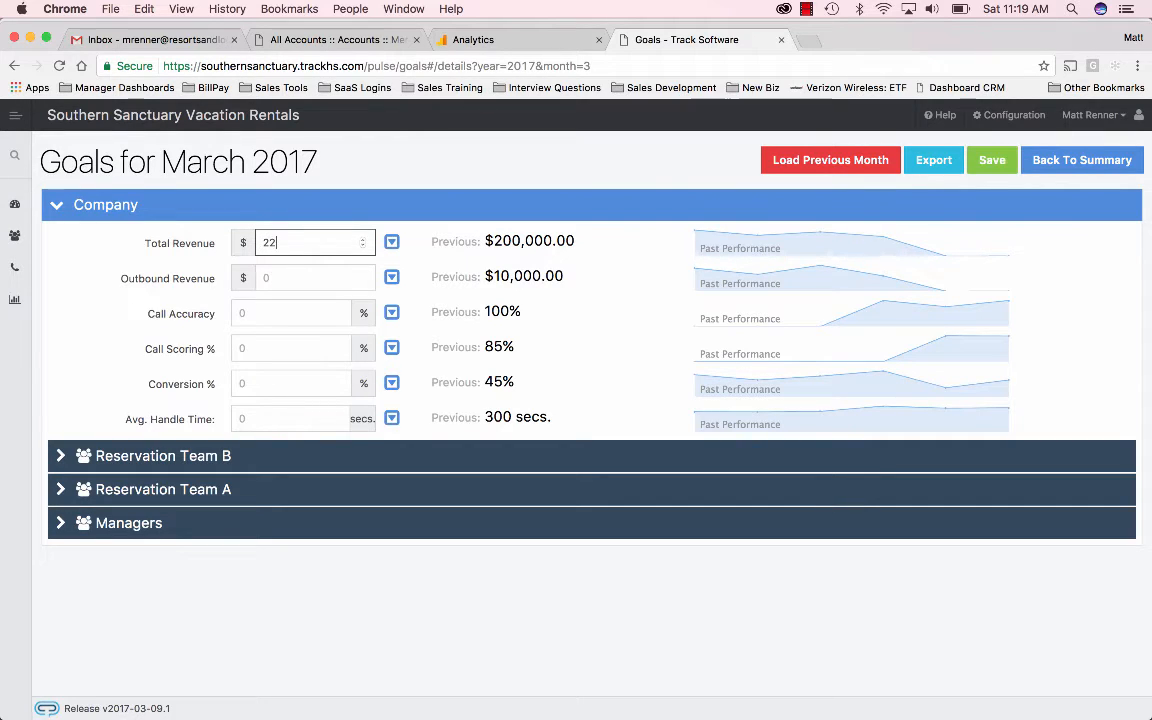
pyautogui.write('0000')
pyautogui.press('Tab')
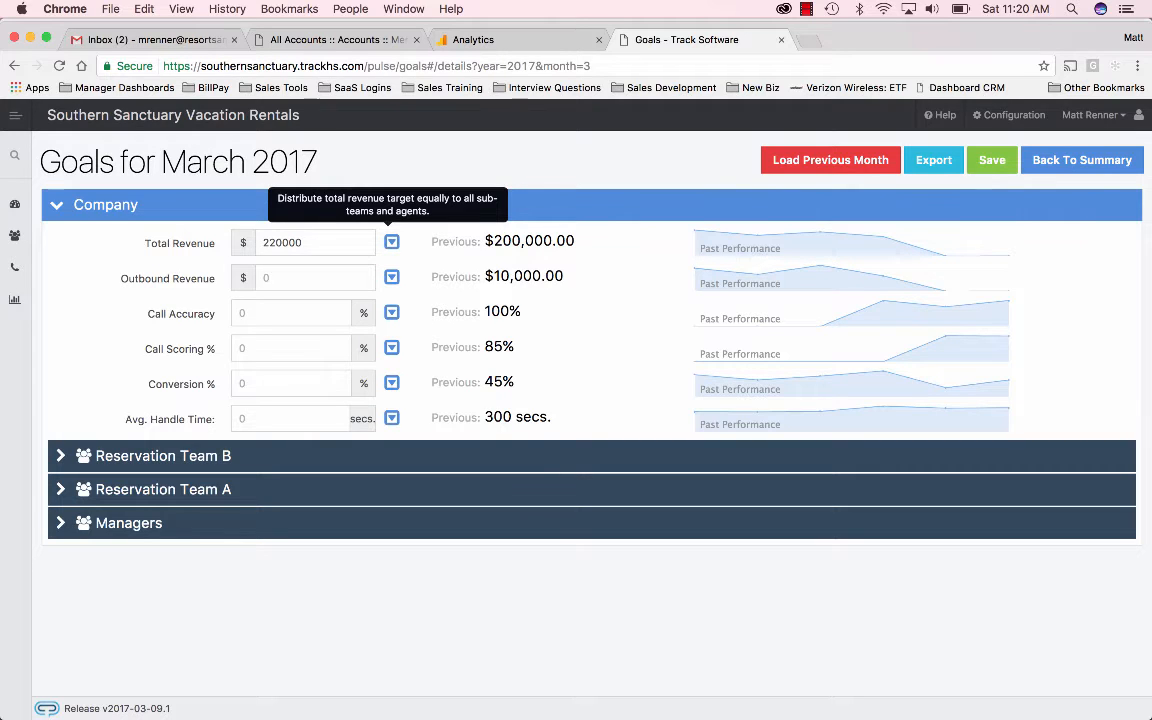
# Step: Expand Reservation Team B, set the company's Outbound Revenue goal to 15000 and distribute it equally to all sub-teams and agents
pyautogui.click(163, 456)
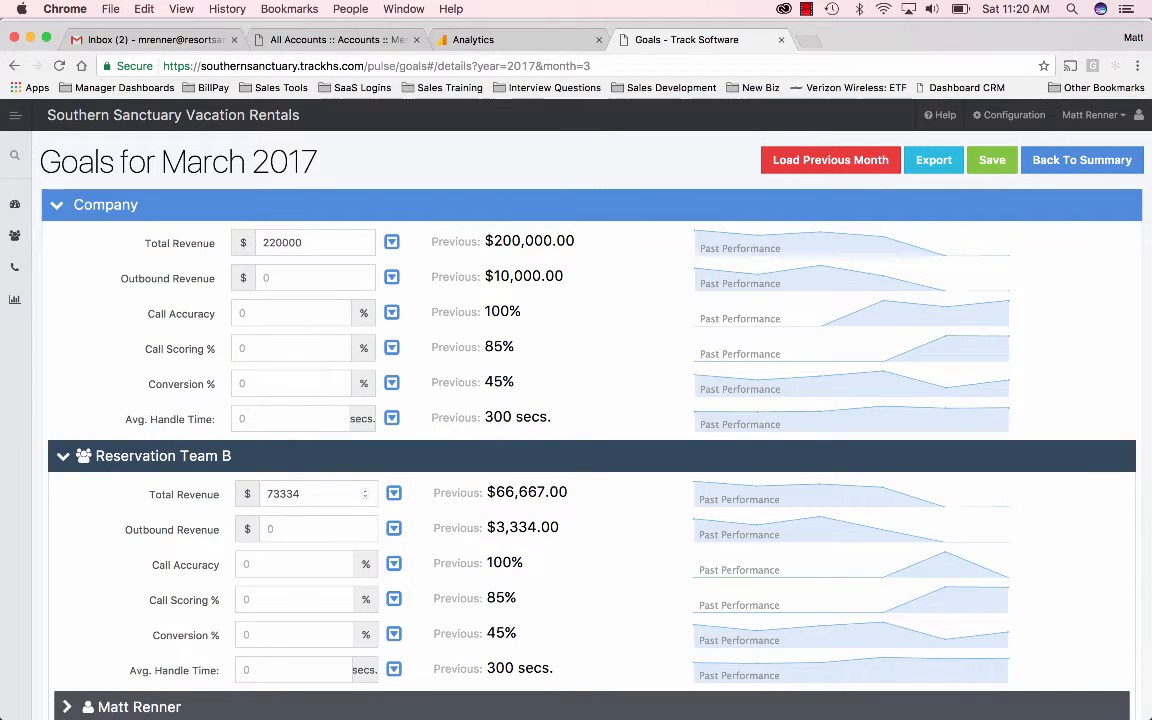
pyautogui.doubleClick(343, 494)
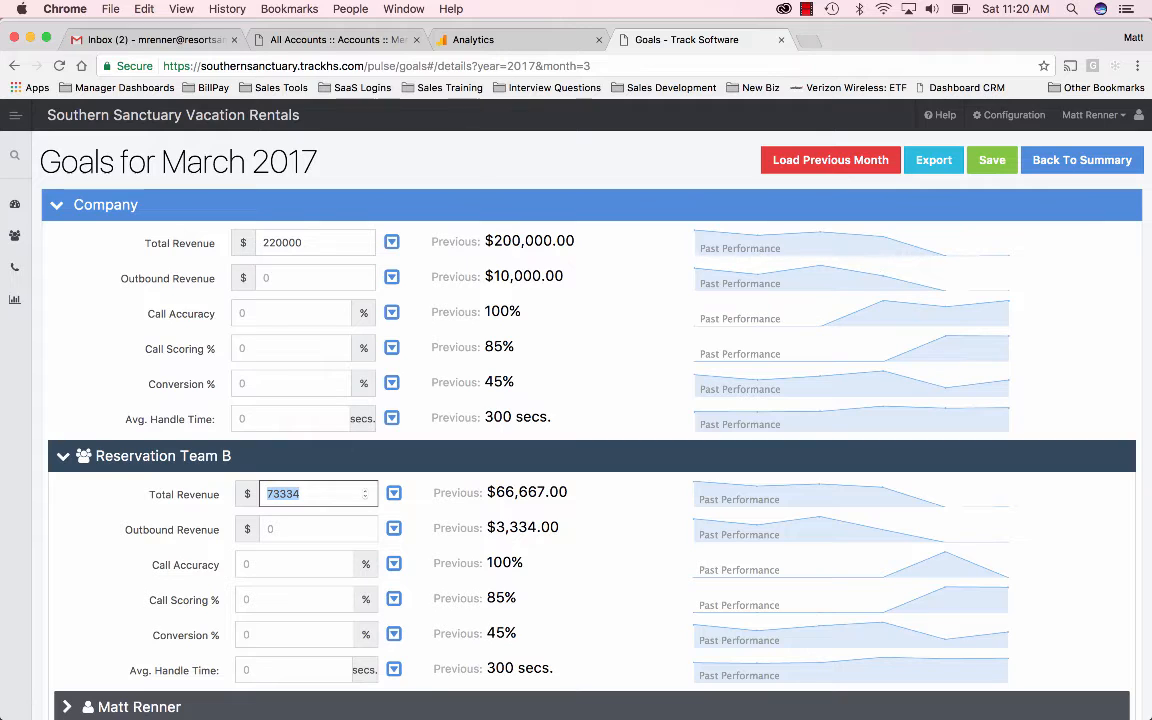
pyautogui.click(305, 278)
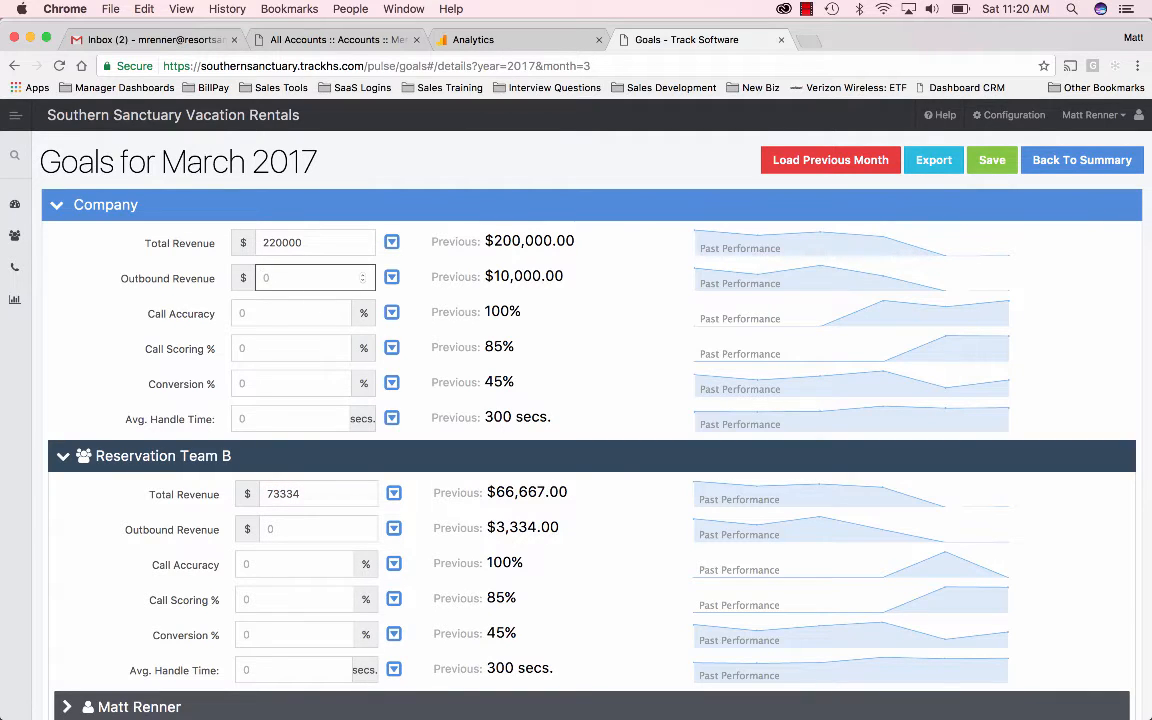
pyautogui.write('15000')
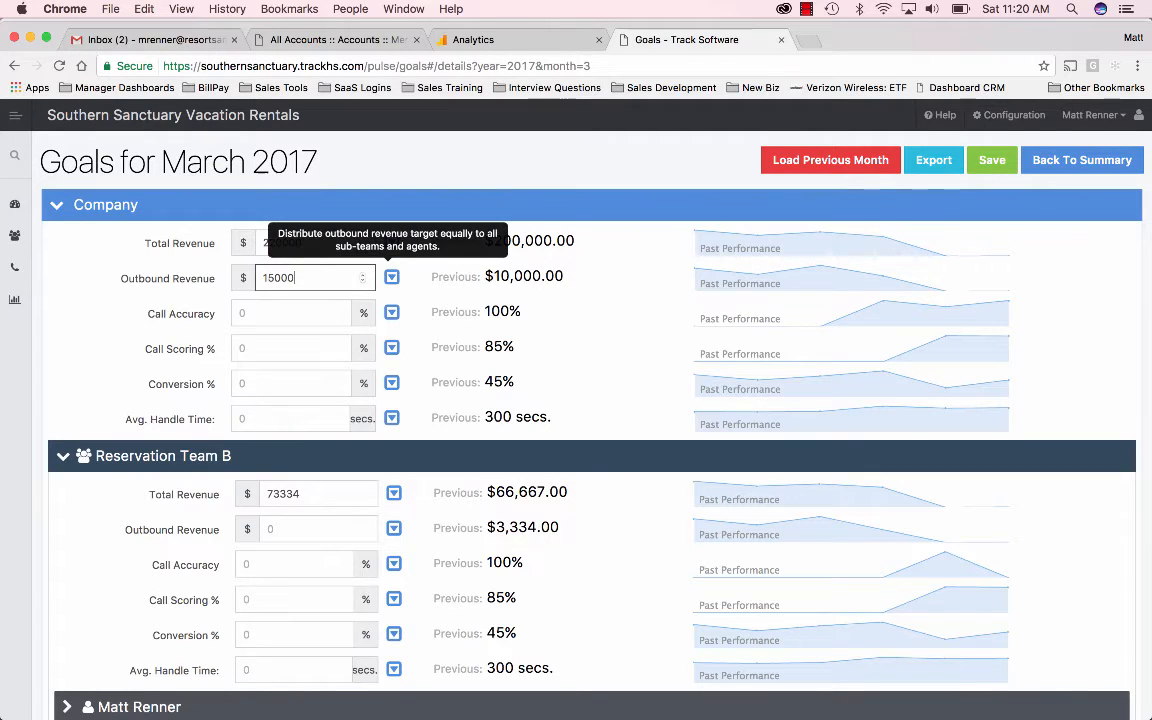
pyautogui.click(391, 277)
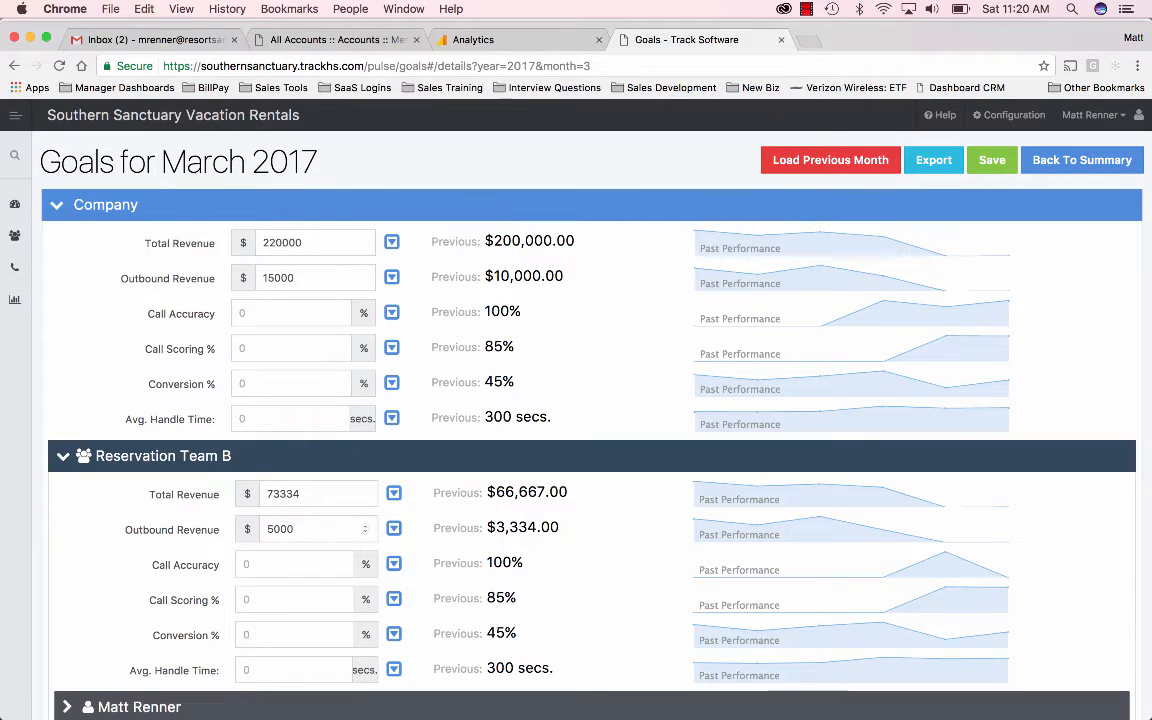
# Step: Set the company's Call Accuracy goal to 100% and Call Scoring goal to 85%, copying both to all sub-teams and agents
pyautogui.click(283, 313)
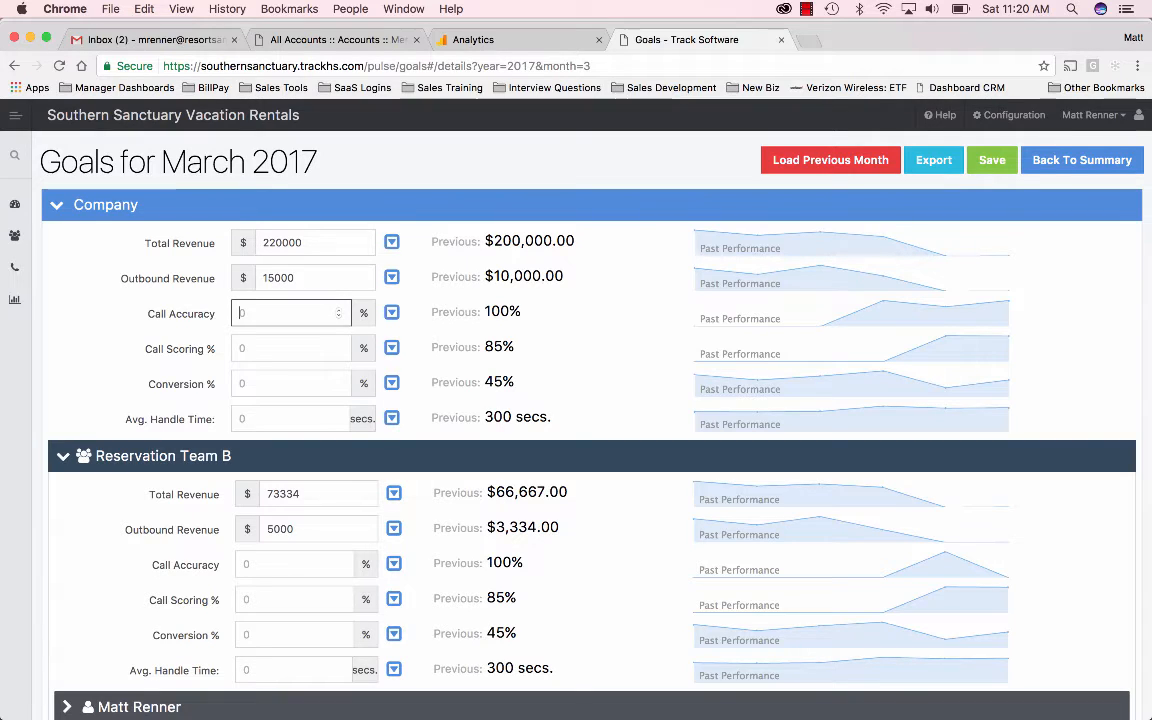
pyautogui.write('100')
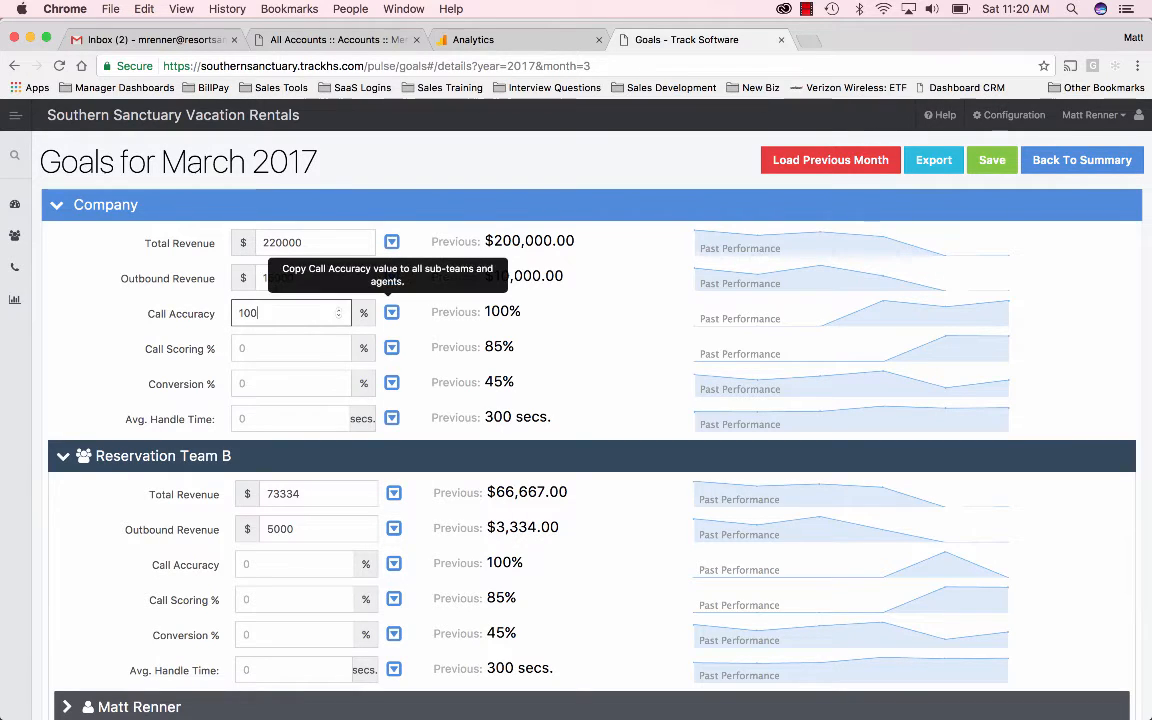
pyautogui.click(391, 312)
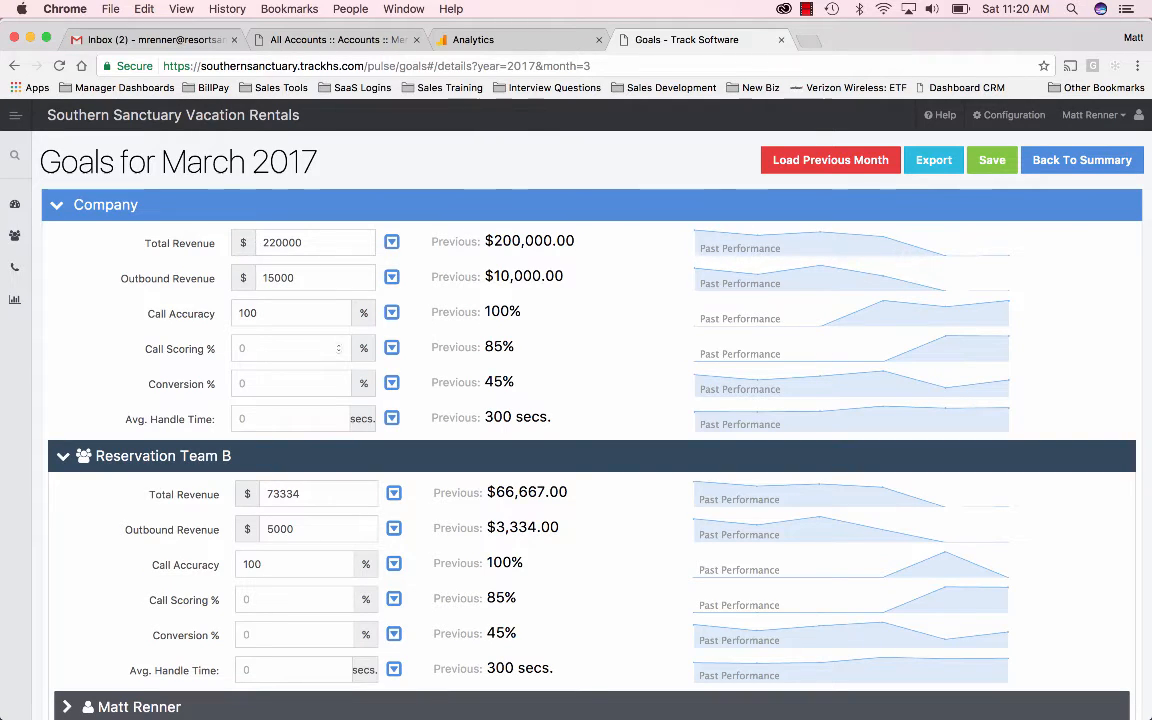
pyautogui.click(290, 348)
pyautogui.write('85')
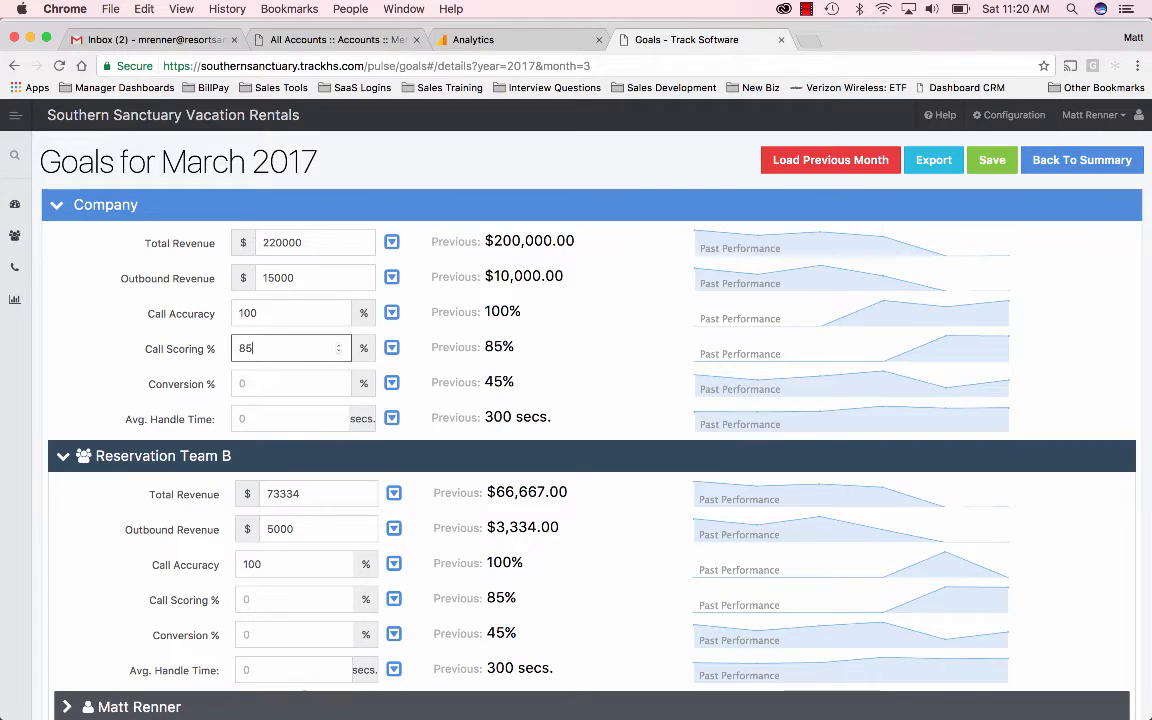
pyautogui.click(391, 347)
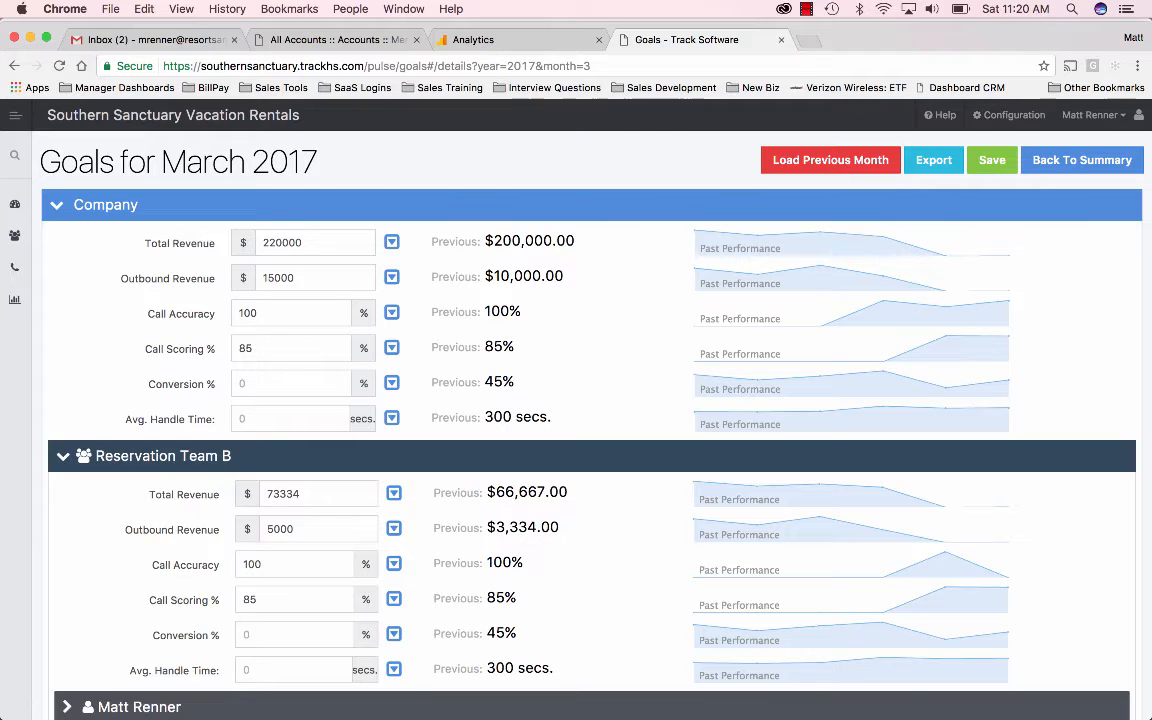
# Step: Set the company's Conversion goal to 45% and Avg. Handle Time to 300 seconds, copying both to all sub-teams and agents
pyautogui.click(272, 384)
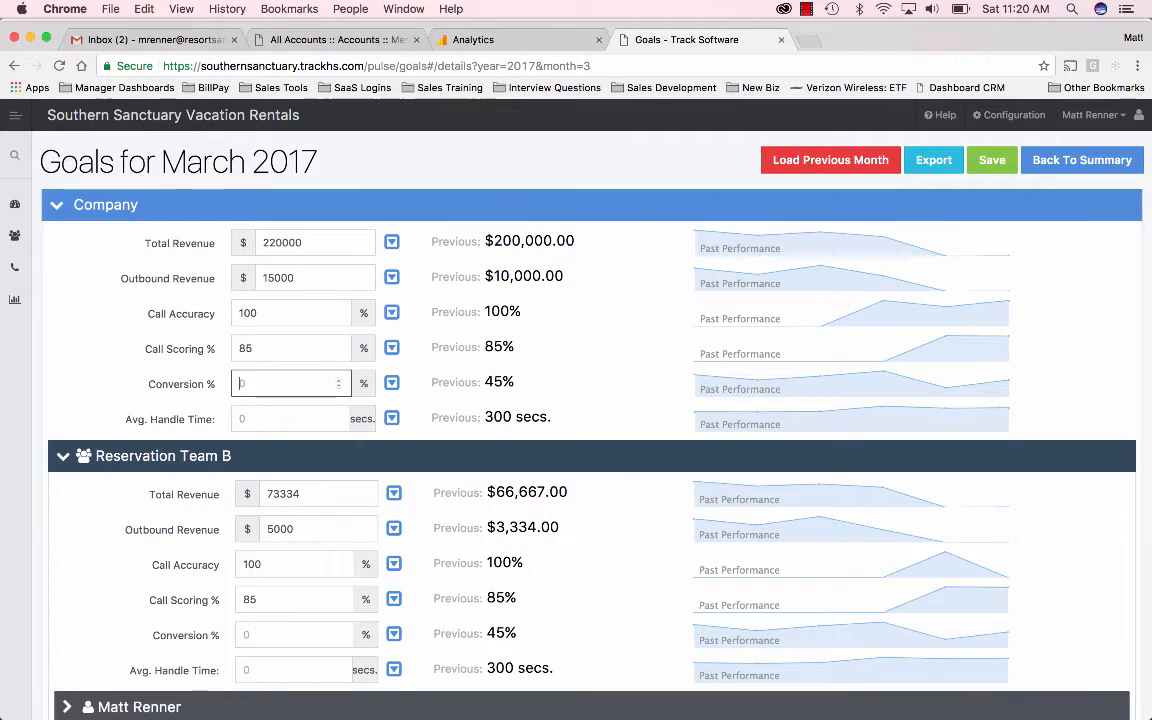
pyautogui.write('45')
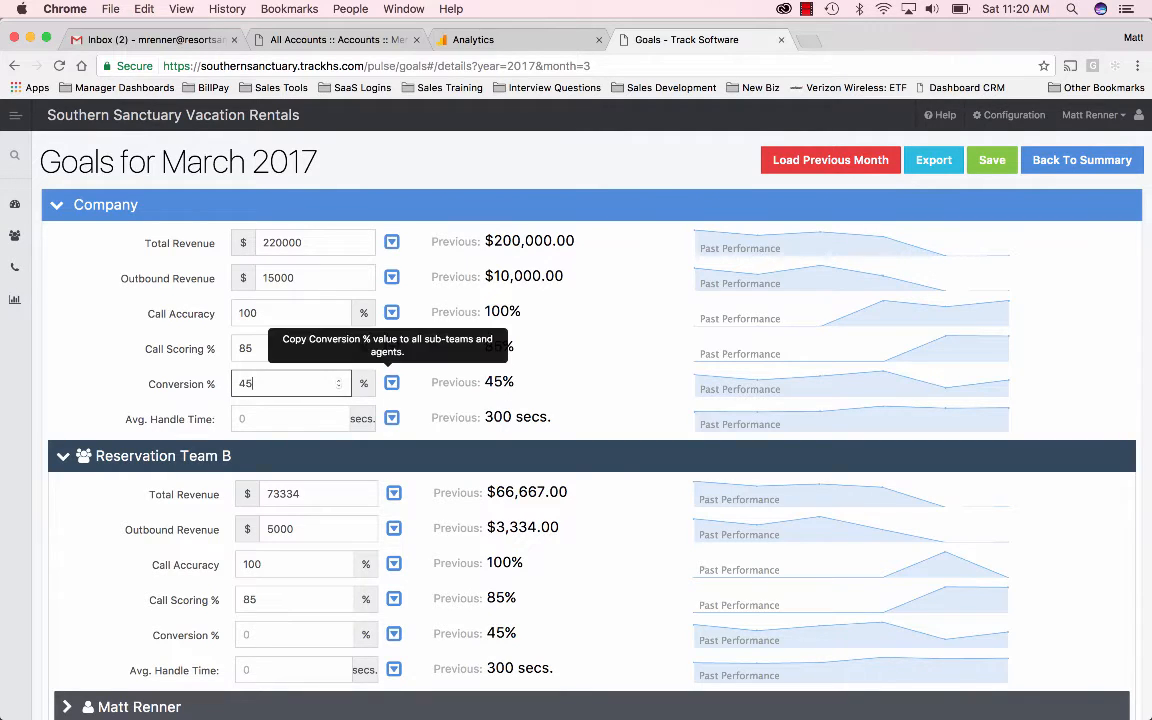
pyautogui.click(391, 383)
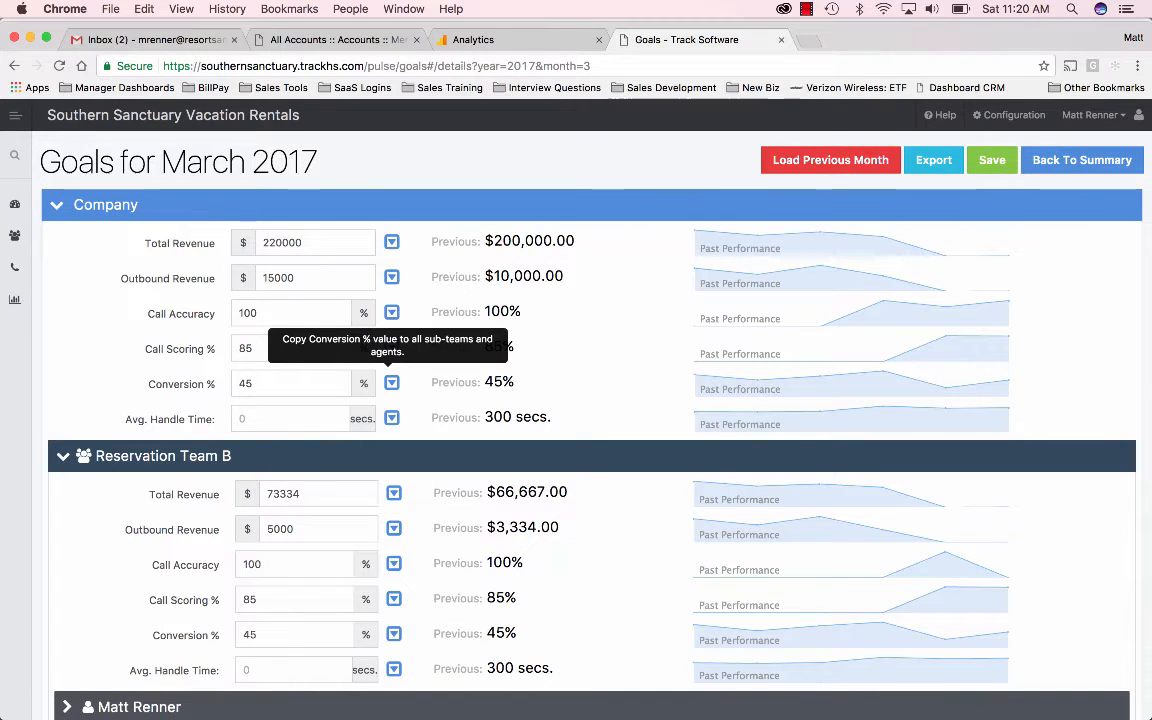
pyautogui.press('Tab')
pyautogui.write('300')
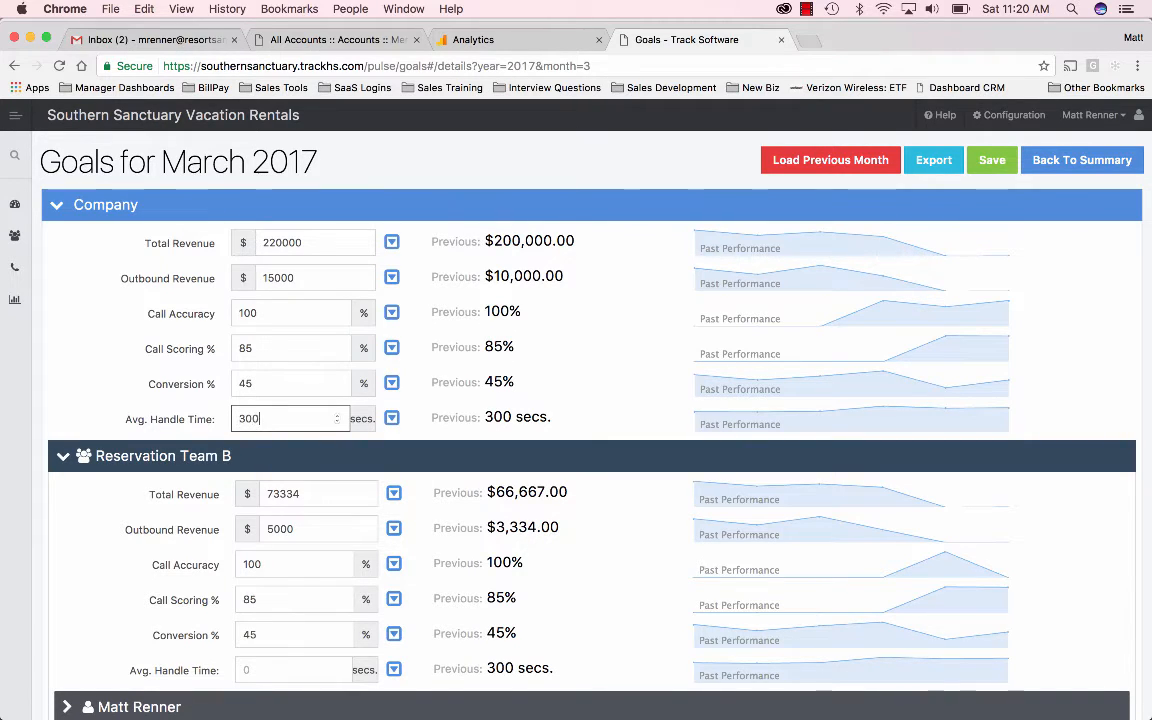
pyautogui.click(391, 418)
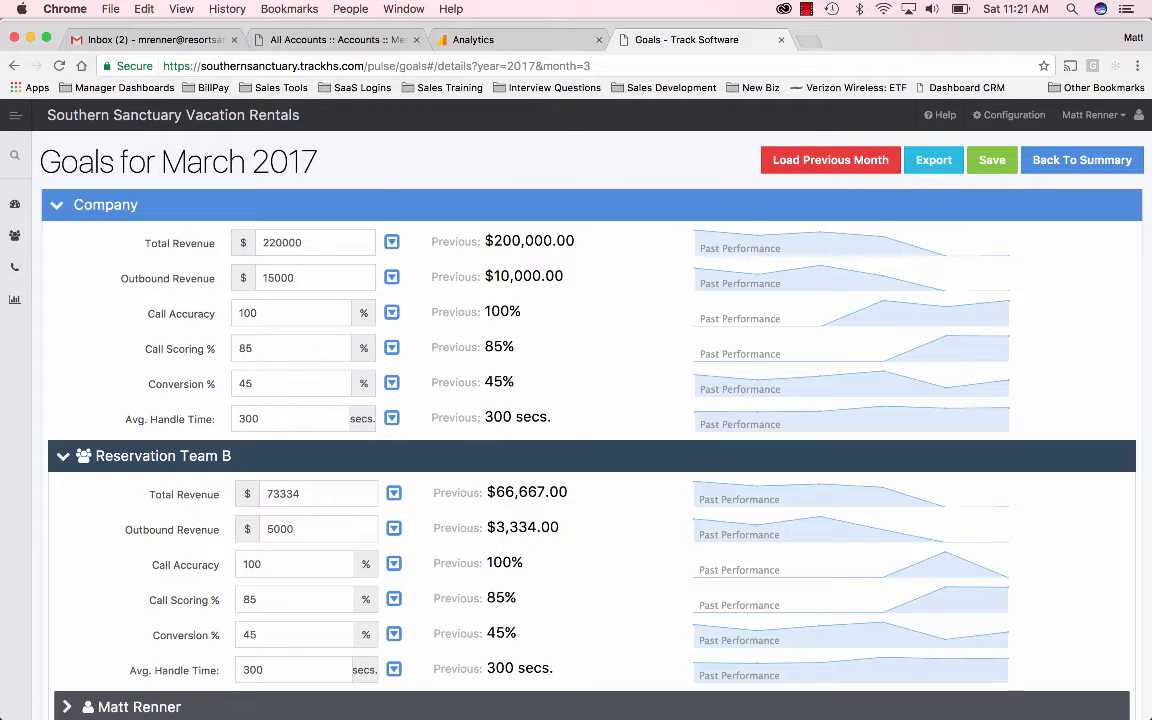
# Step: Collapse Reservation Team B and examine the goals and past performance of Reservation Team A's first two agents
pyautogui.scroll(-4, 576, 420)
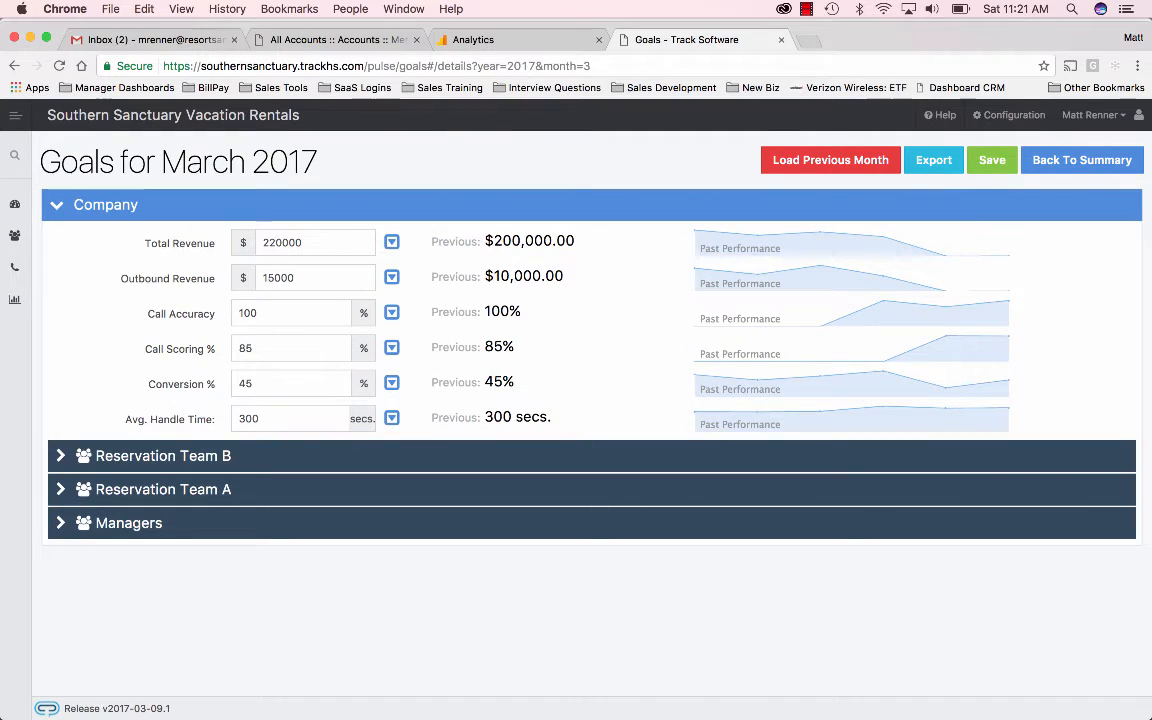
pyautogui.click(163, 489)
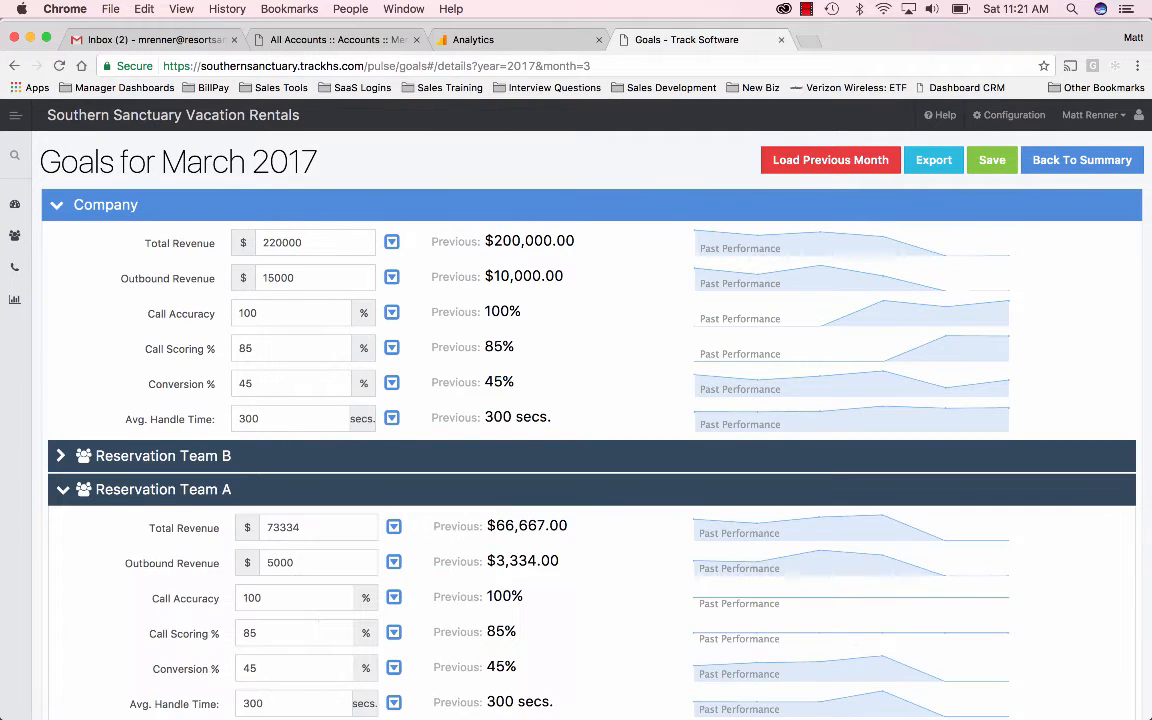
pyautogui.scroll(-5, 576, 420)
pyautogui.click(139, 486)
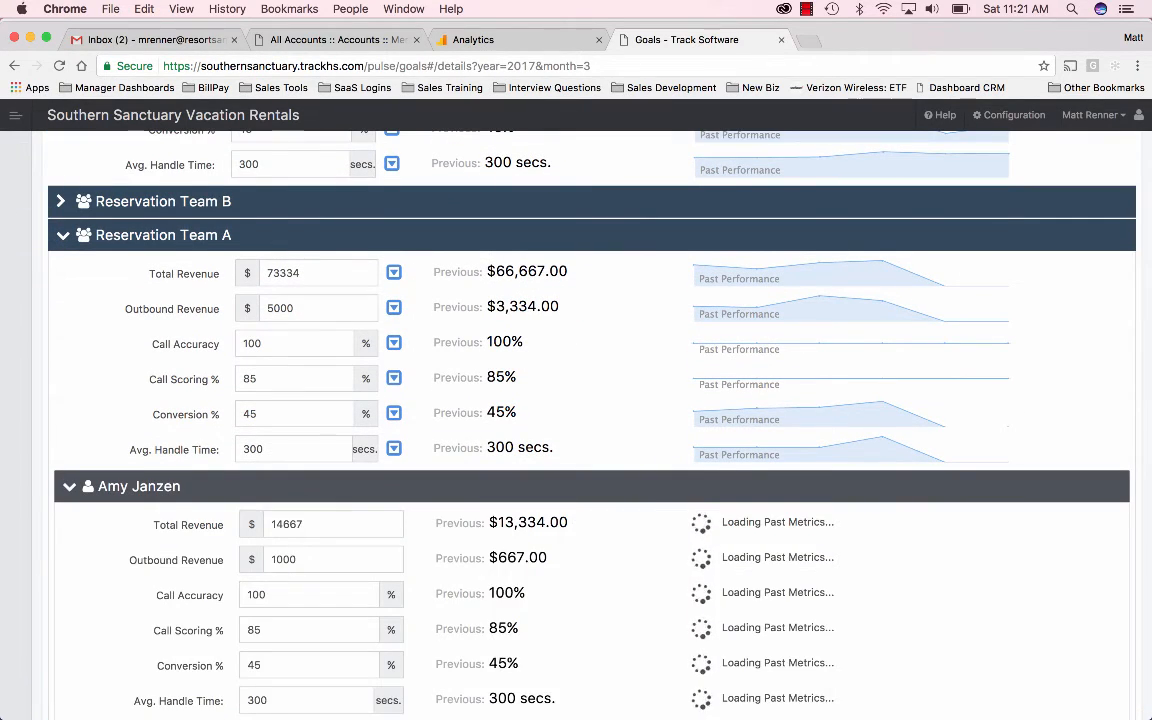
pyautogui.scroll(-4, 576, 420)
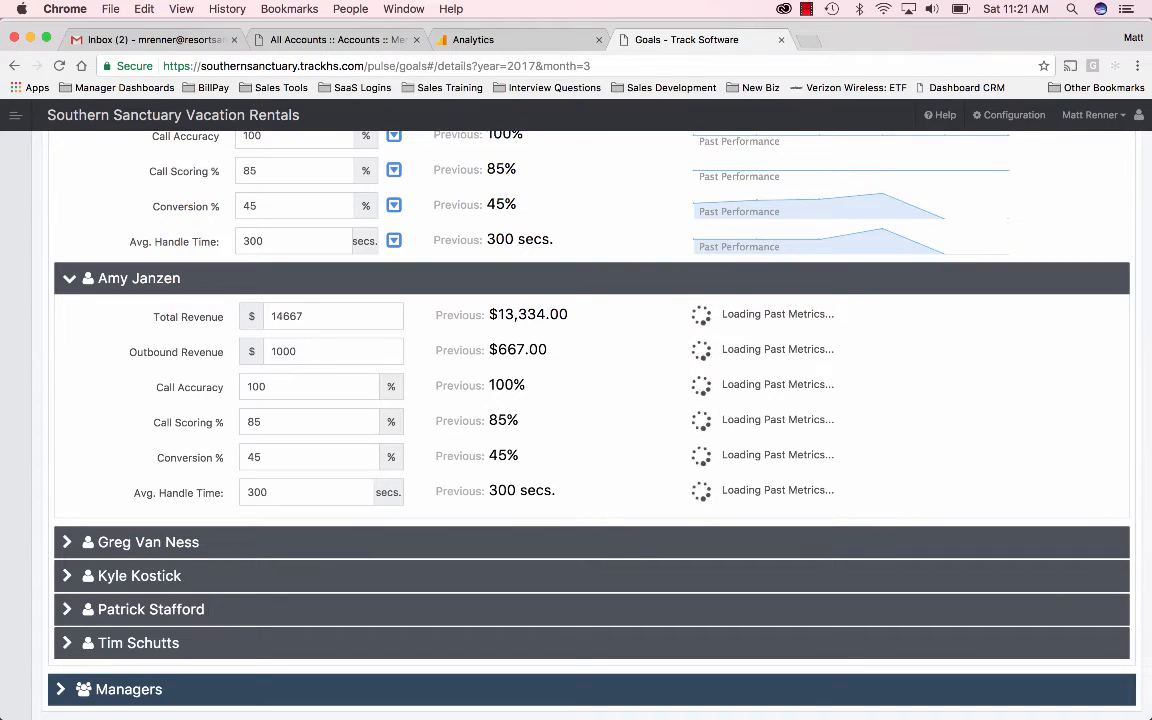
pyautogui.click(148, 542)
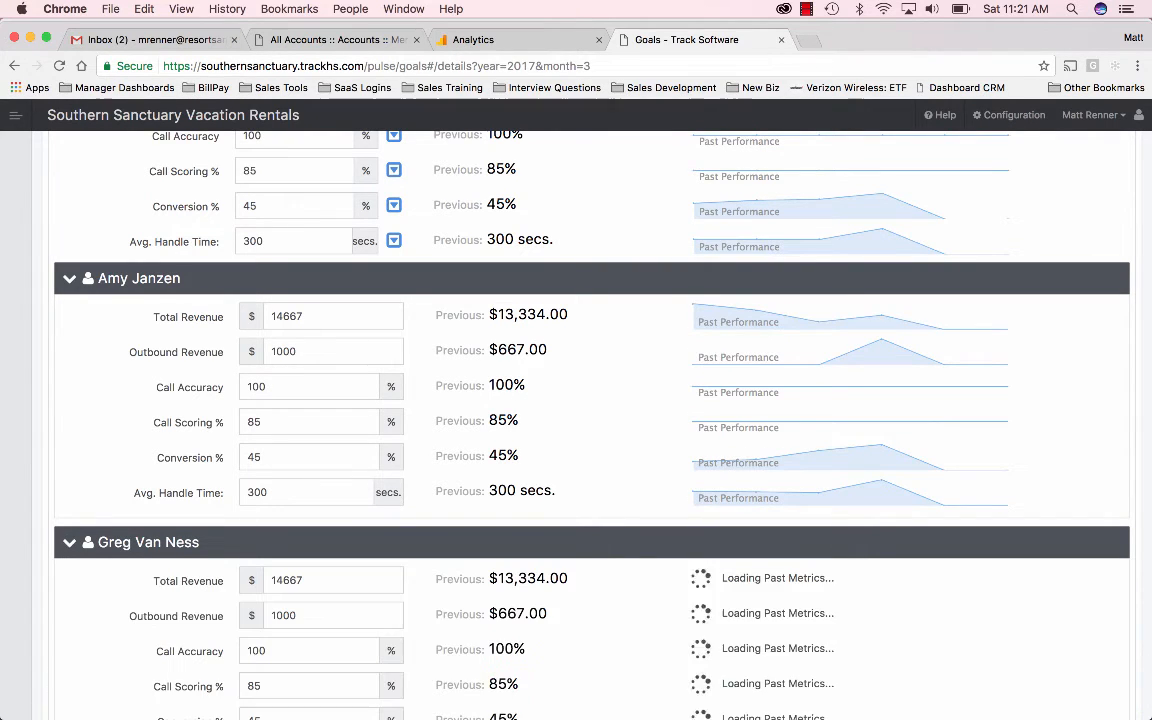
pyautogui.scroll(-5, 576, 420)
pyautogui.scroll(3, 576, 420)
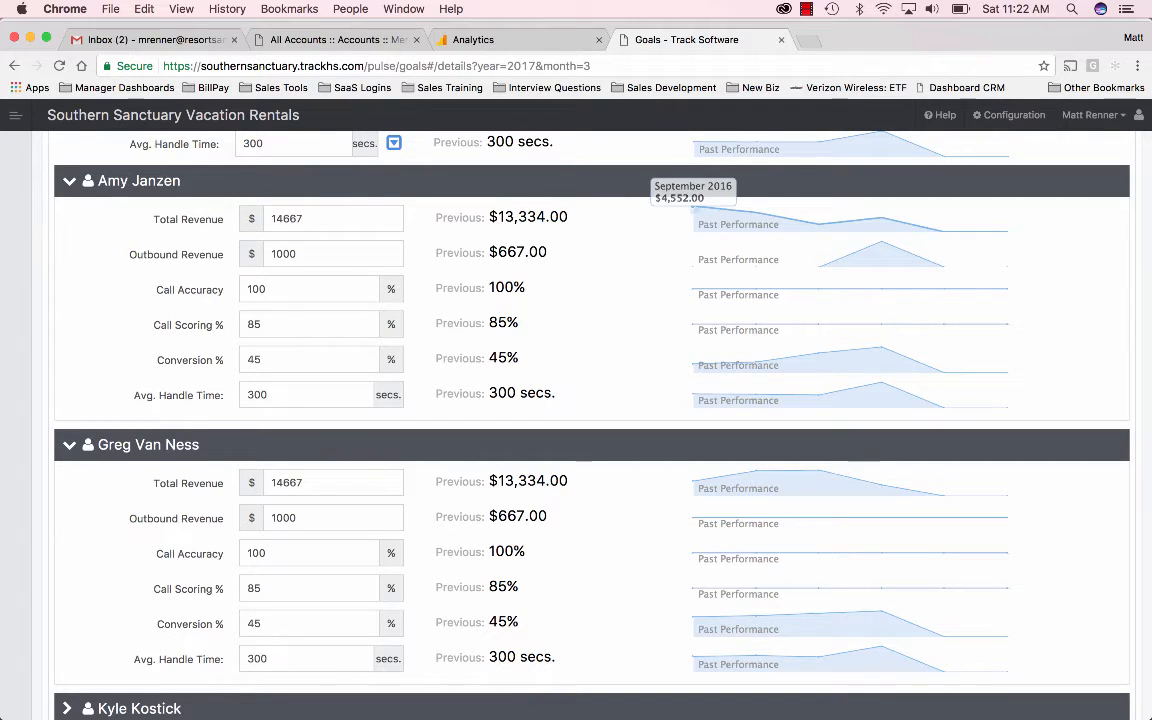
pyautogui.moveTo(755, 210)
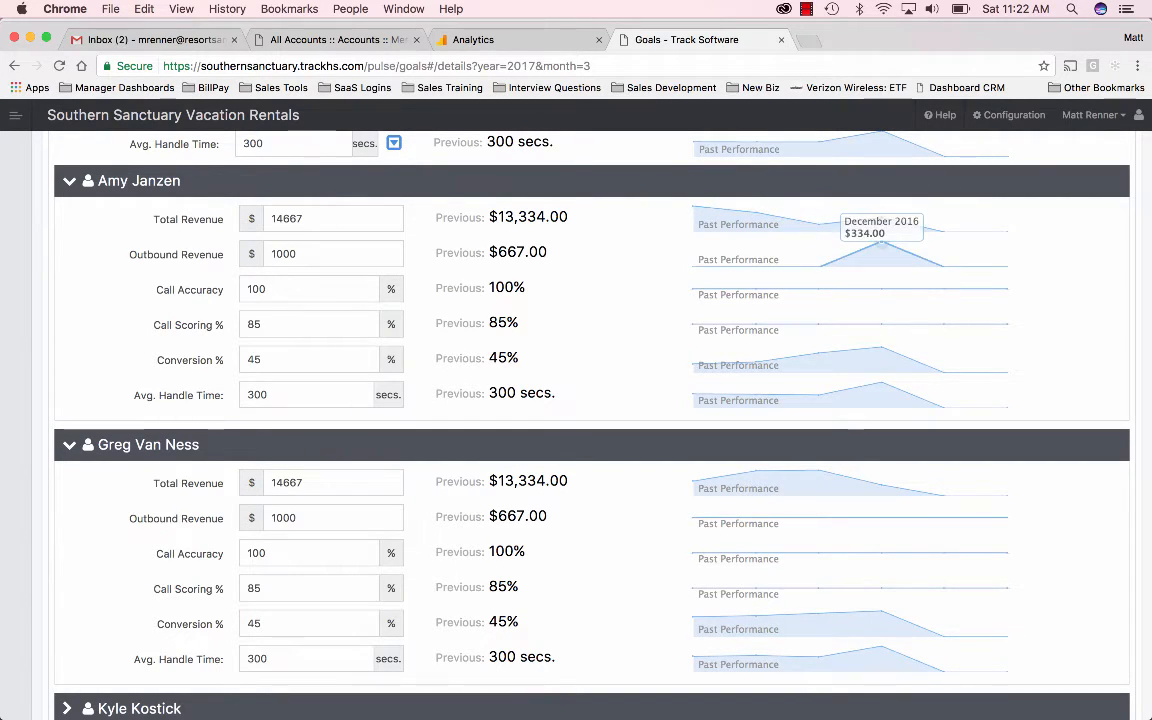
pyautogui.moveTo(881, 243)
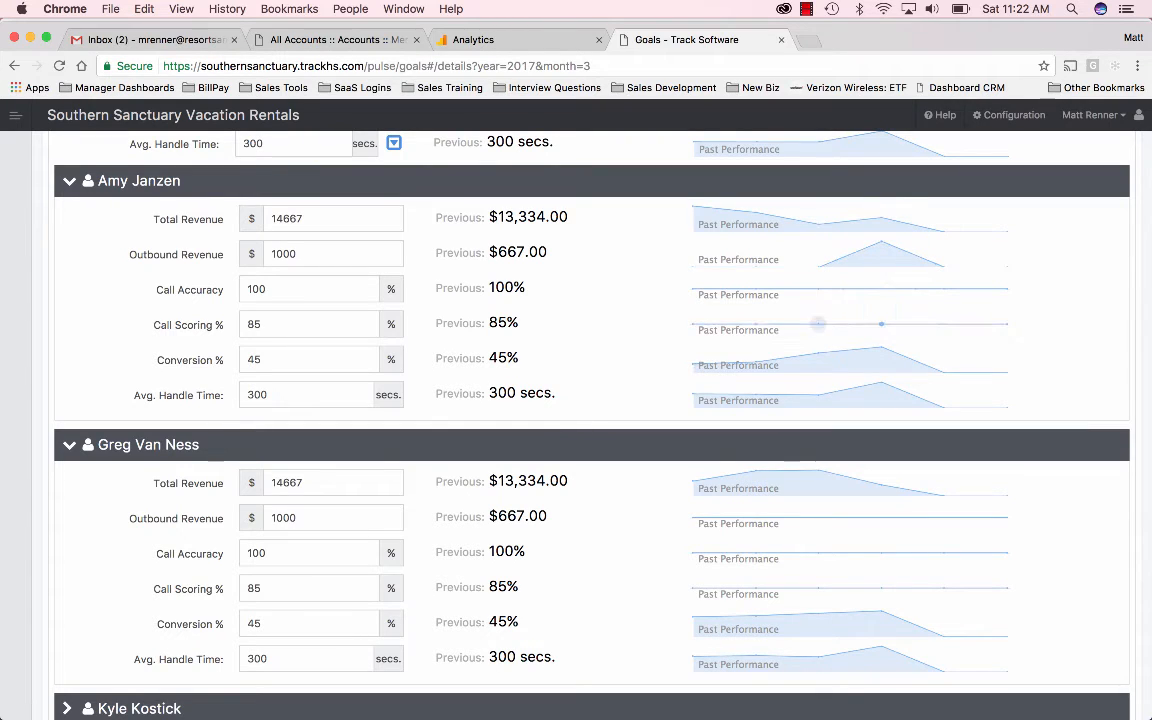
# Step: Collapse both agents' goal sections and the Reservation Team A section
pyautogui.click(110, 181)
pyautogui.click(148, 280)
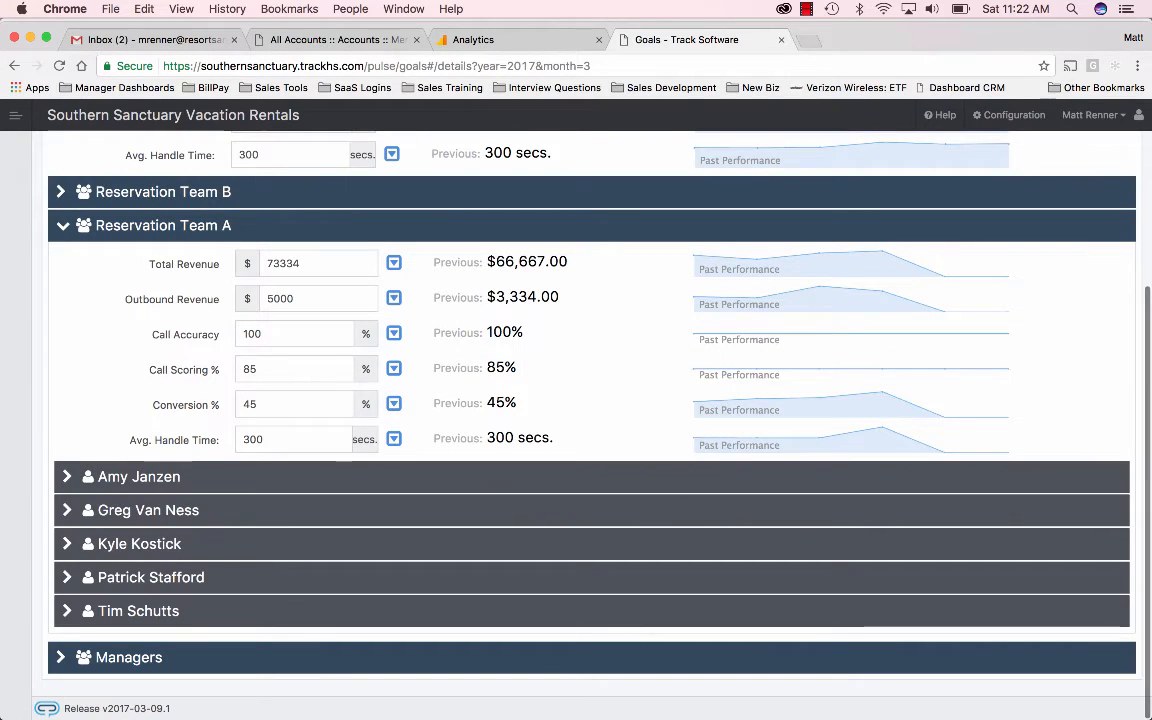
pyautogui.click(163, 226)
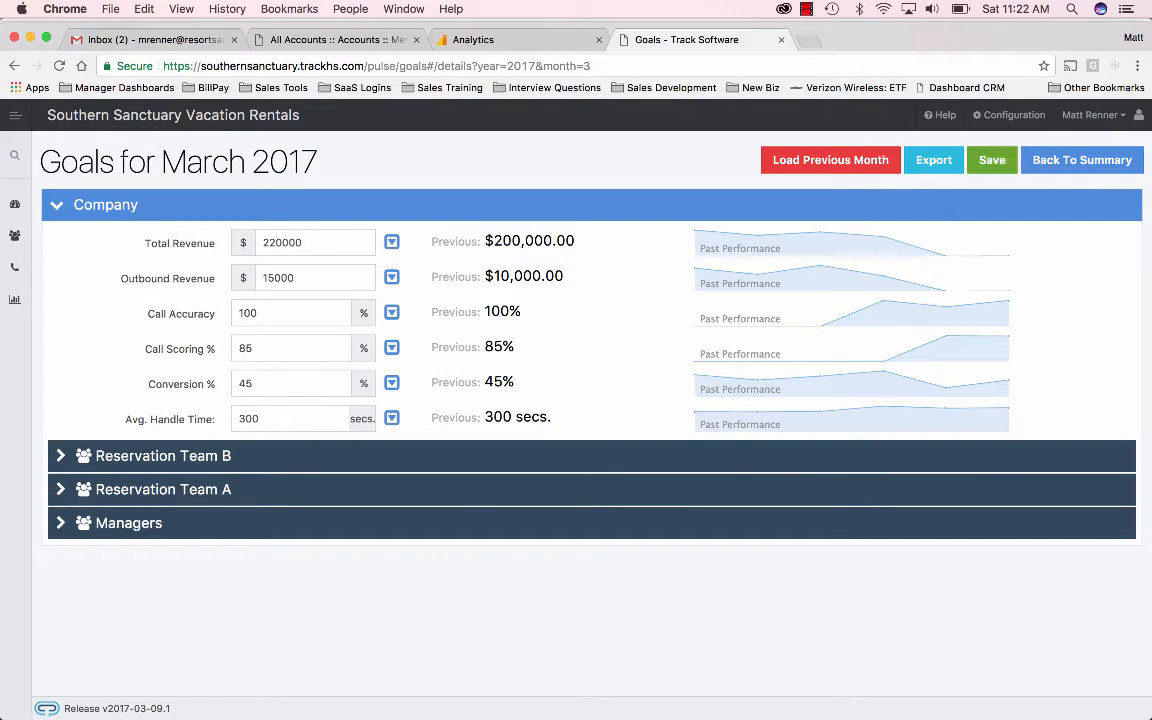
# Step: Save the March 2017 goals and open the Coaching Sessions list
pyautogui.click(992, 160)
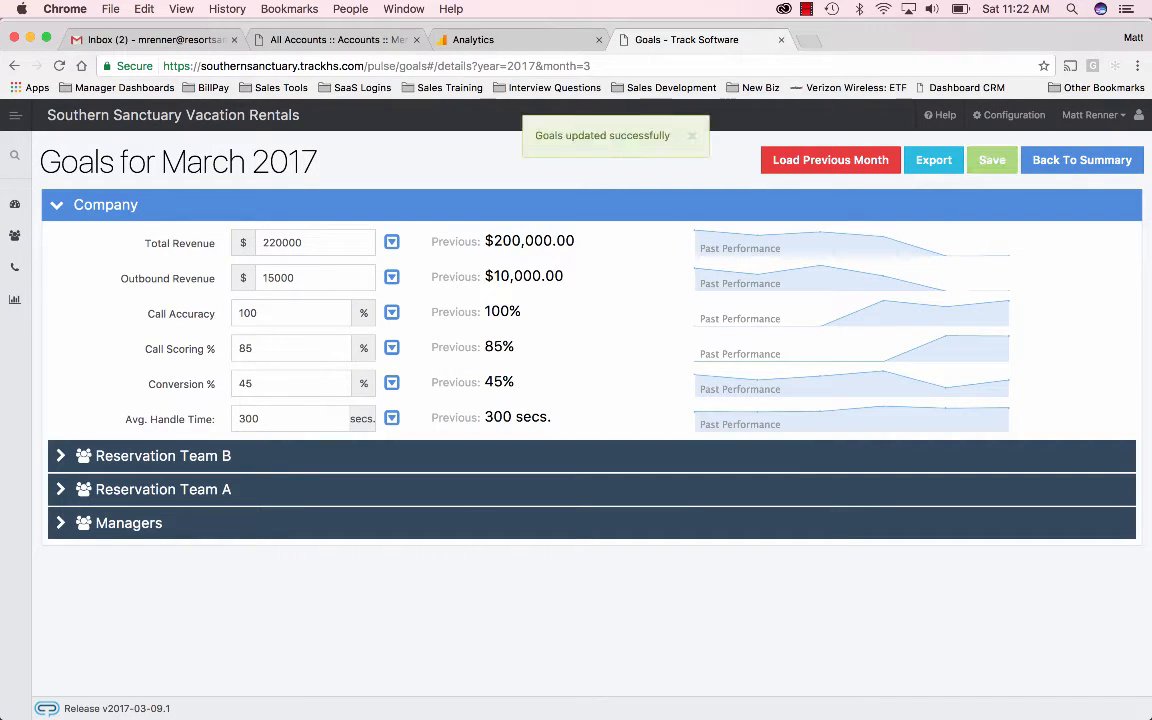
pyautogui.moveTo(14, 267)
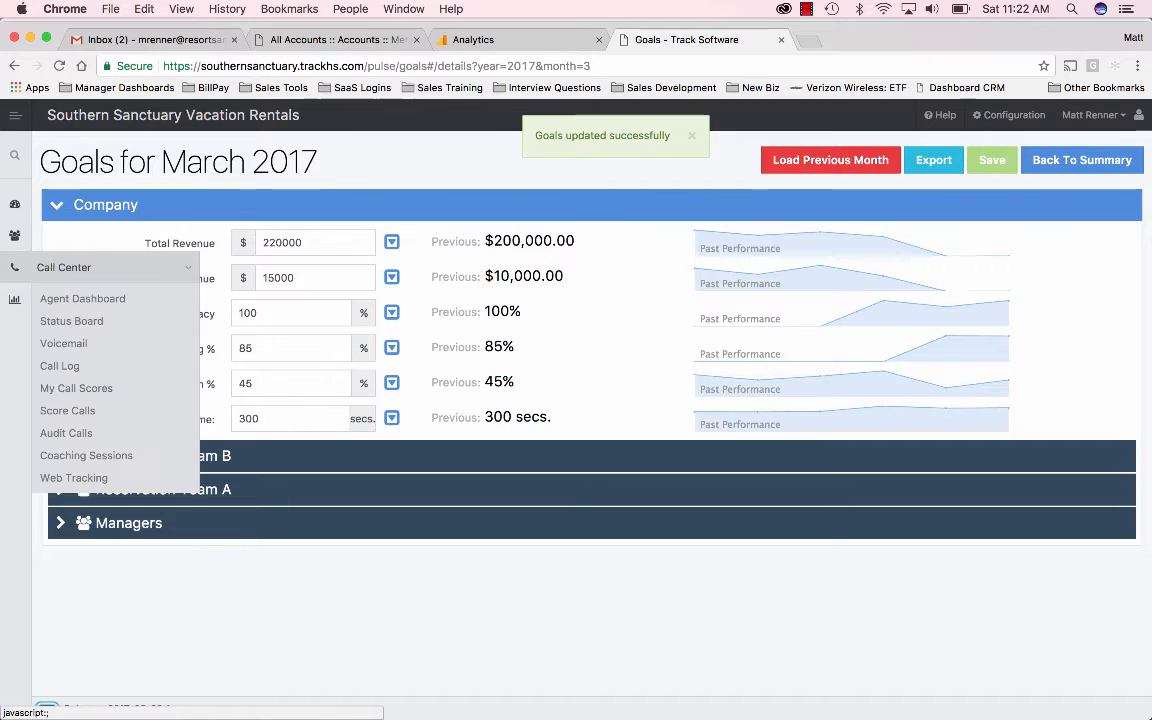
pyautogui.click(86, 455)
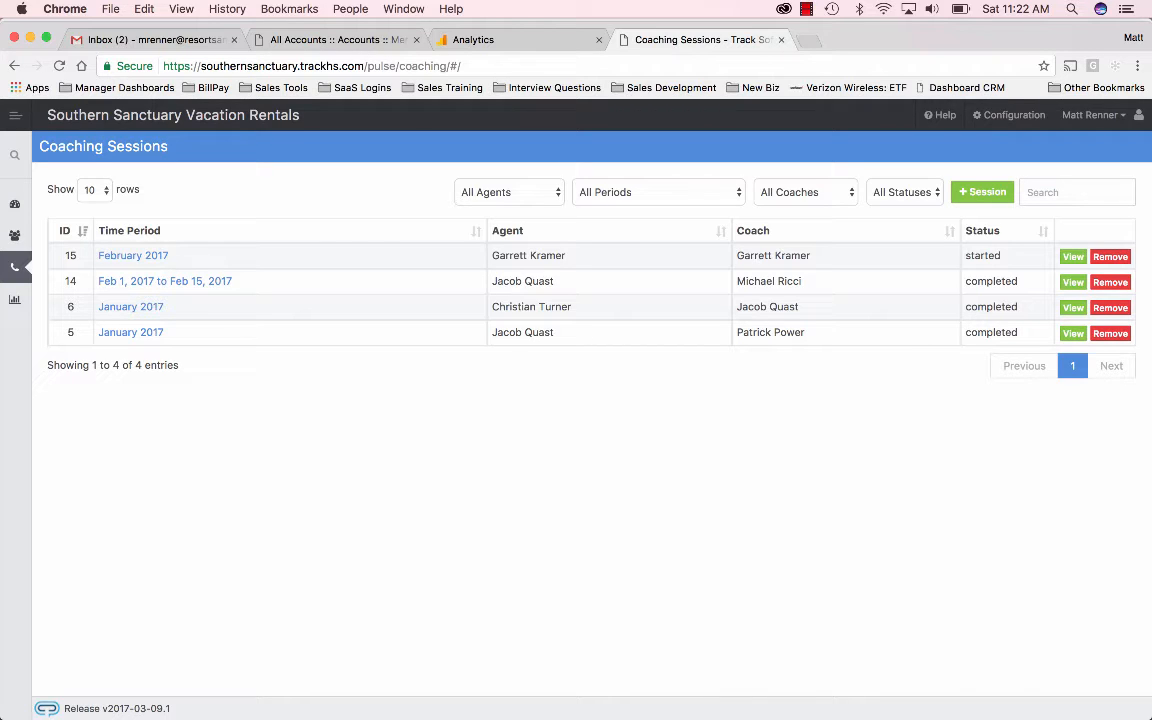
# Step: Filter the Audit Calls list to the period 02/01/2017 to 03/10/2017 and view the available agent filter options
pyautogui.moveTo(15, 267)
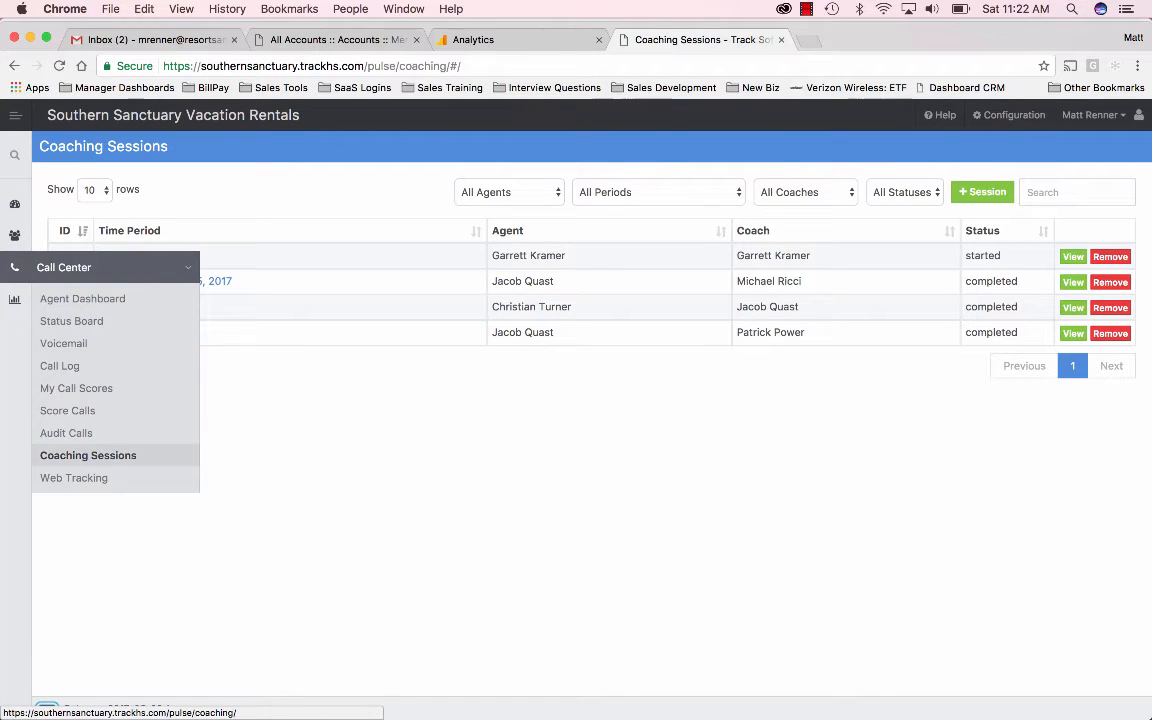
pyautogui.click(66, 433)
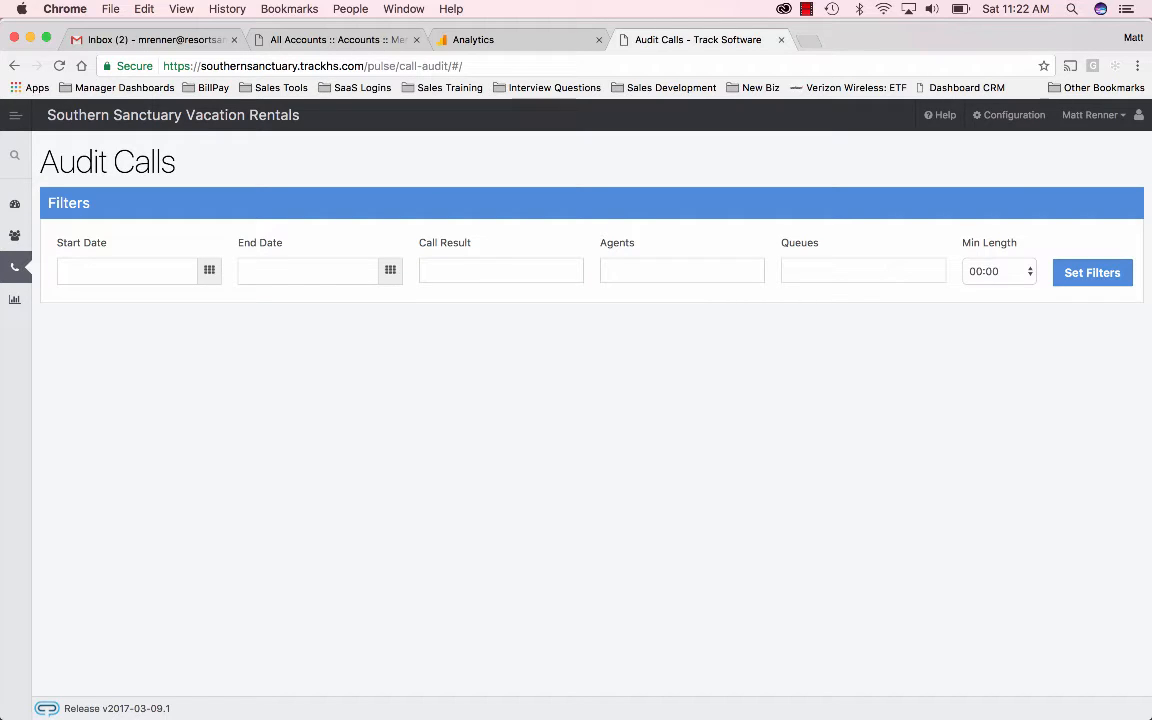
pyautogui.click(122, 271)
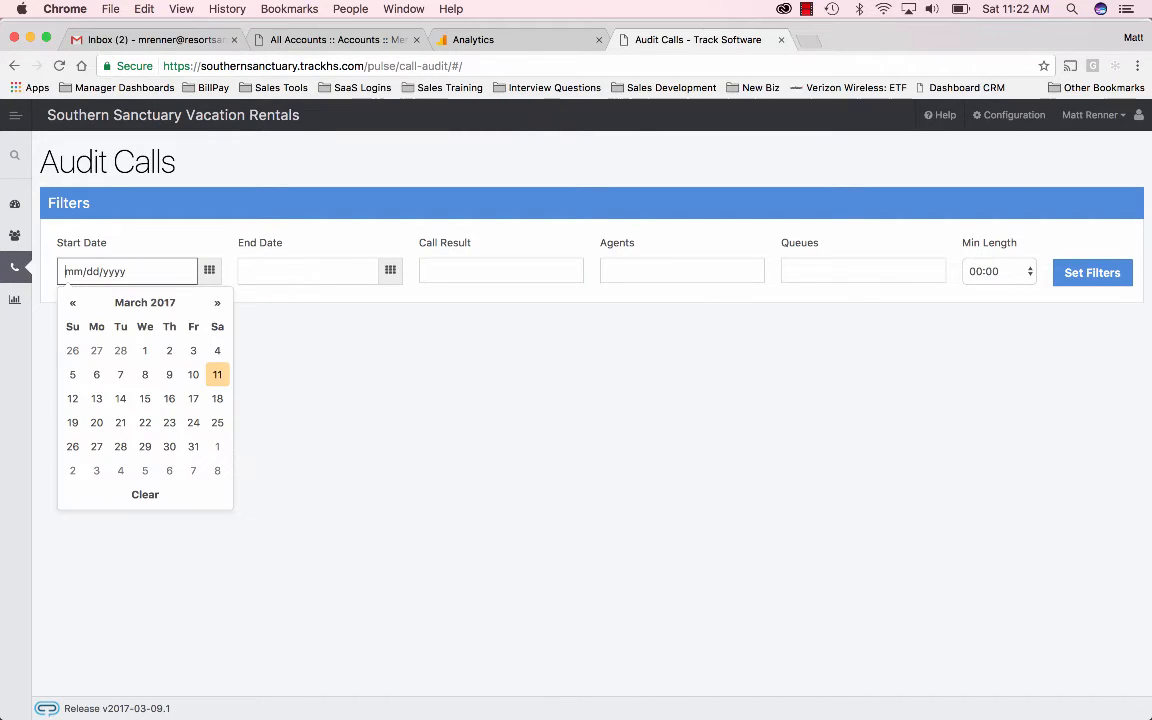
pyautogui.click(72, 302)
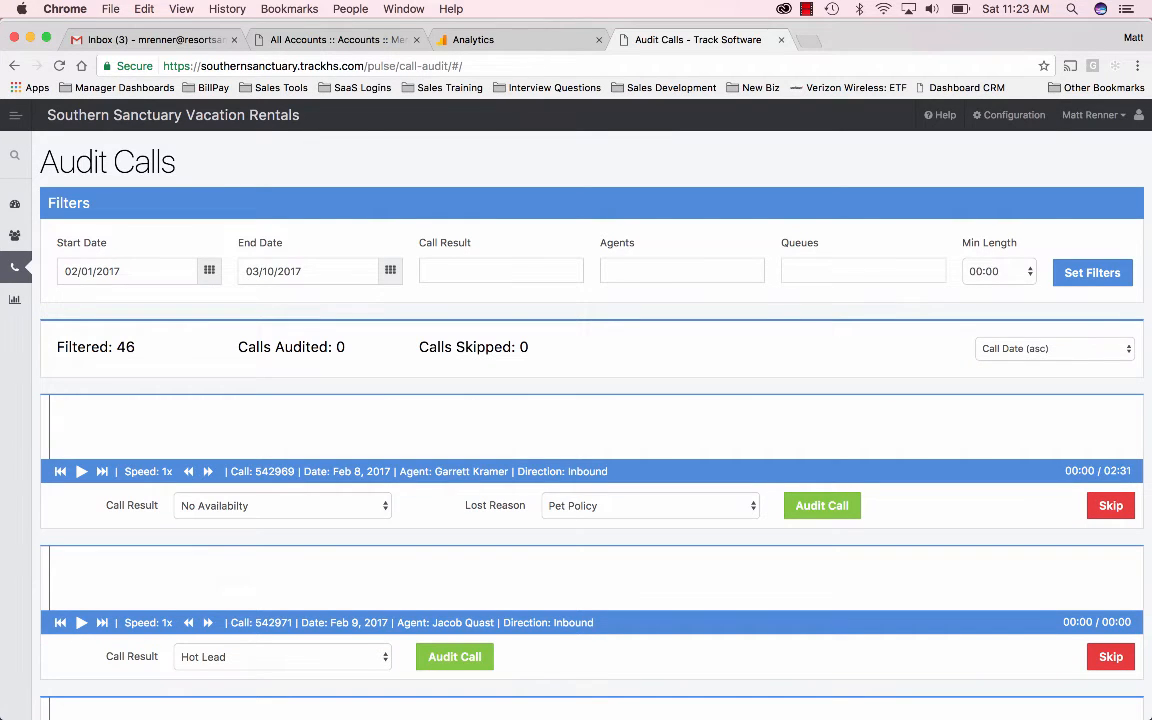
pyautogui.click(682, 271)
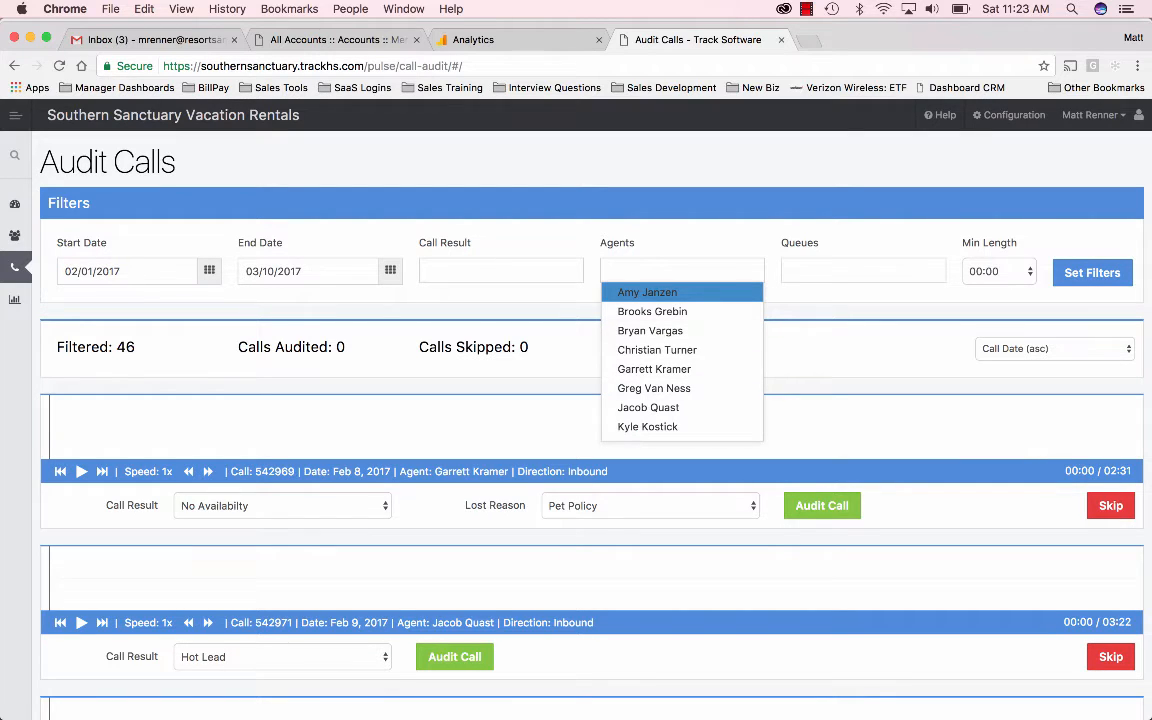
pyautogui.press('Escape')
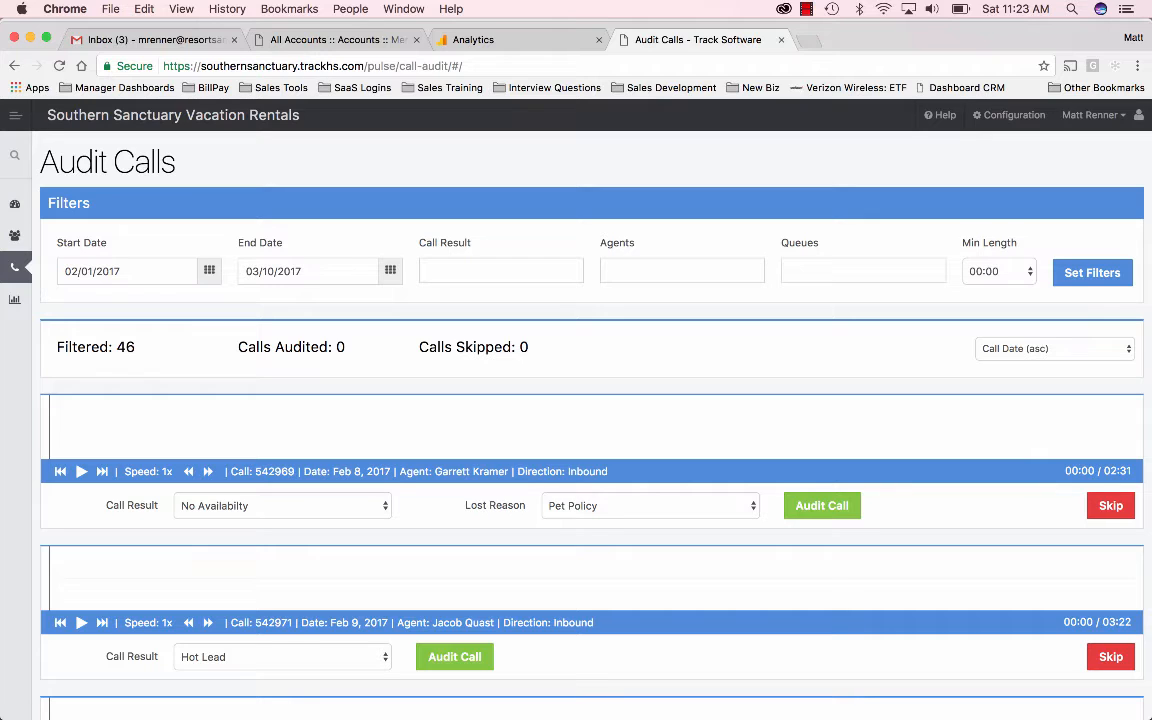
# Step: Open the Score Calls list and view the call result options available for filtering un-scored calls
pyautogui.moveTo(14, 267)
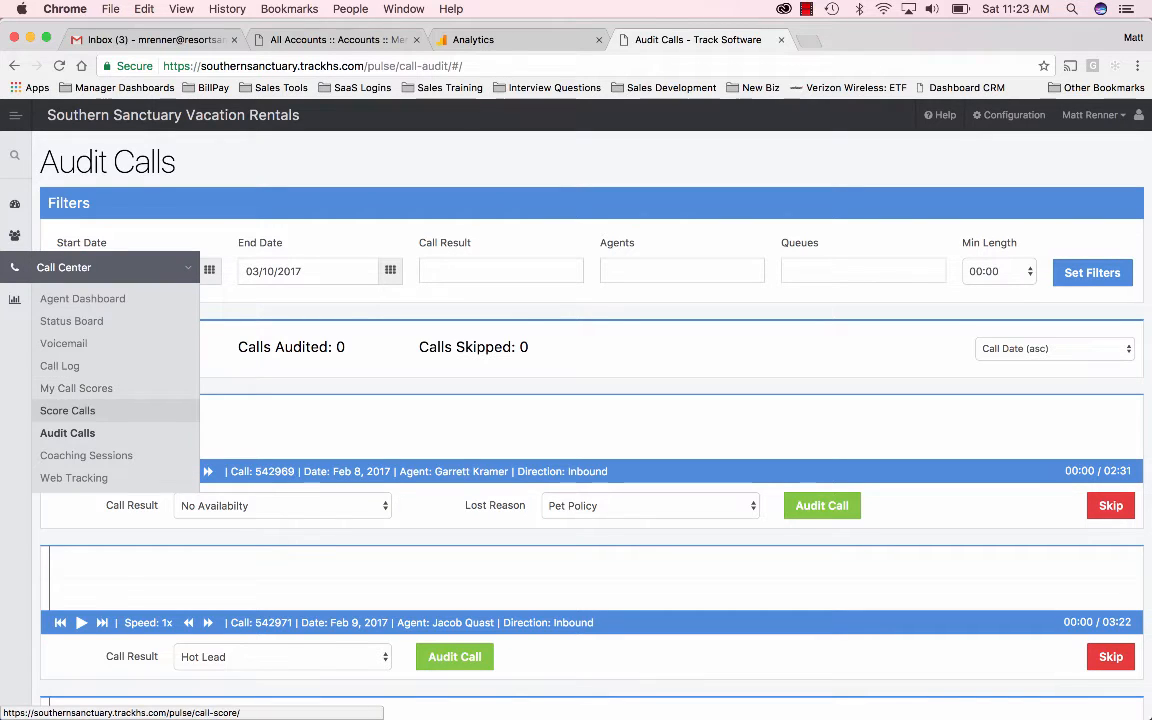
pyautogui.click(68, 411)
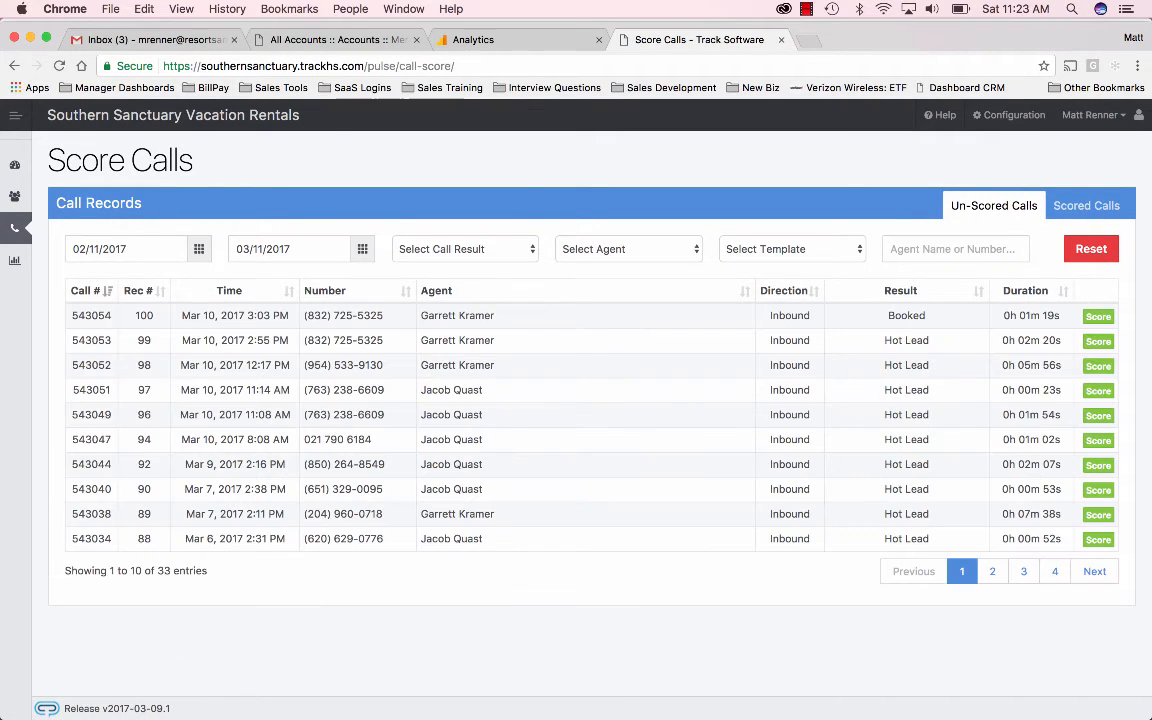
pyautogui.click(465, 249)
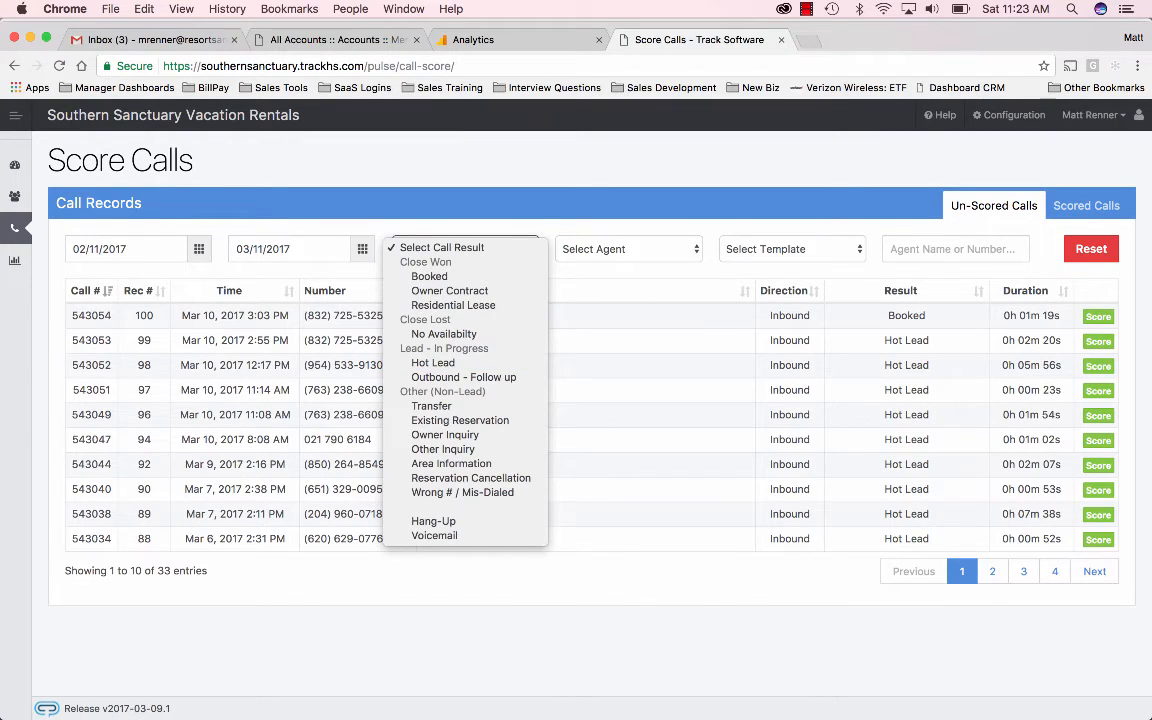
pyautogui.press('Escape')
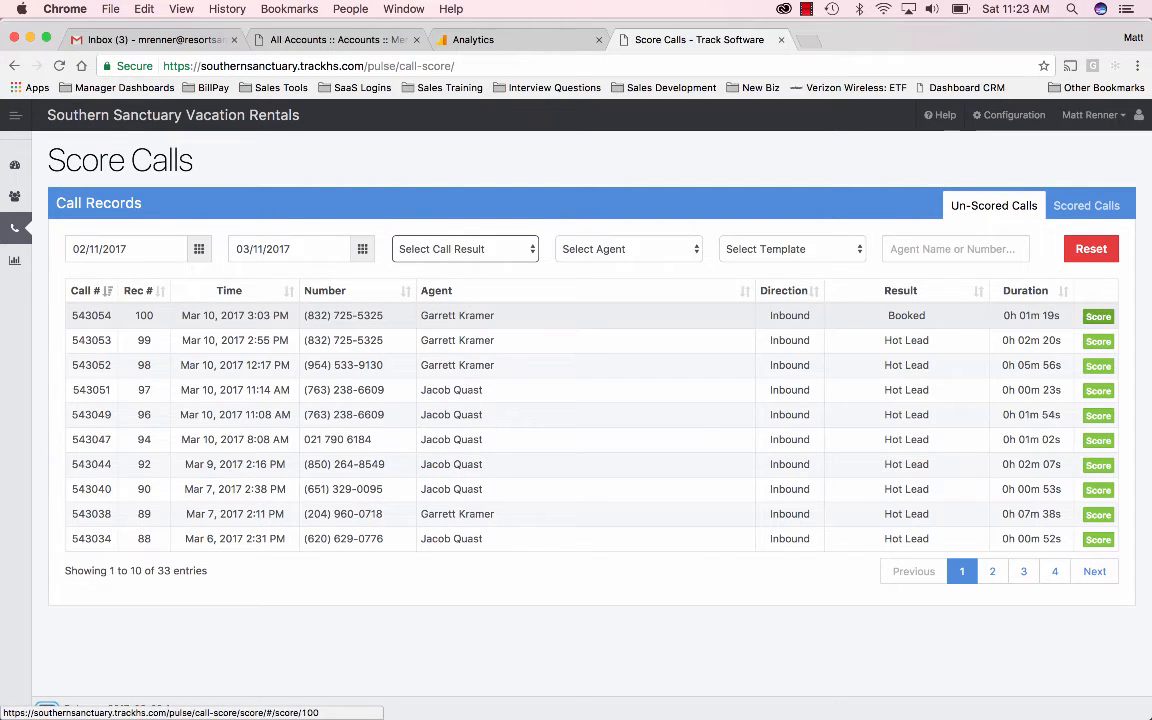
# Step: Open the most recent un-scored call for scoring with the VR - Call Scoring template and review all of its metrics
pyautogui.click(1098, 316)
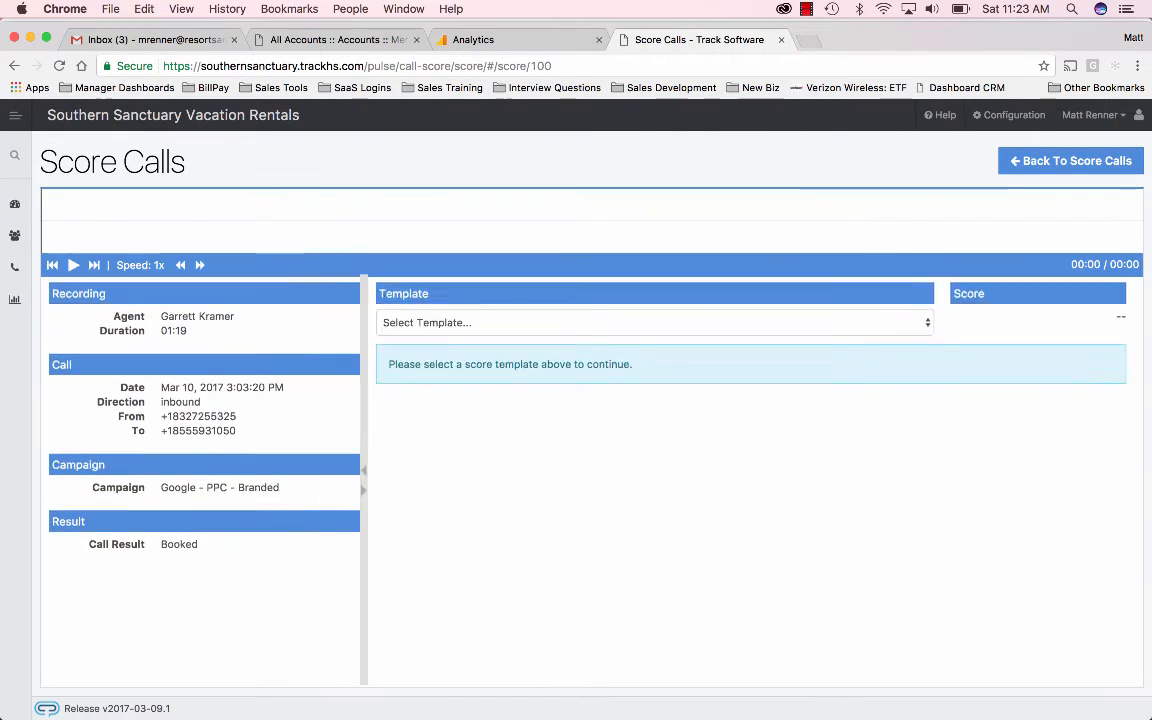
pyautogui.click(664, 325)
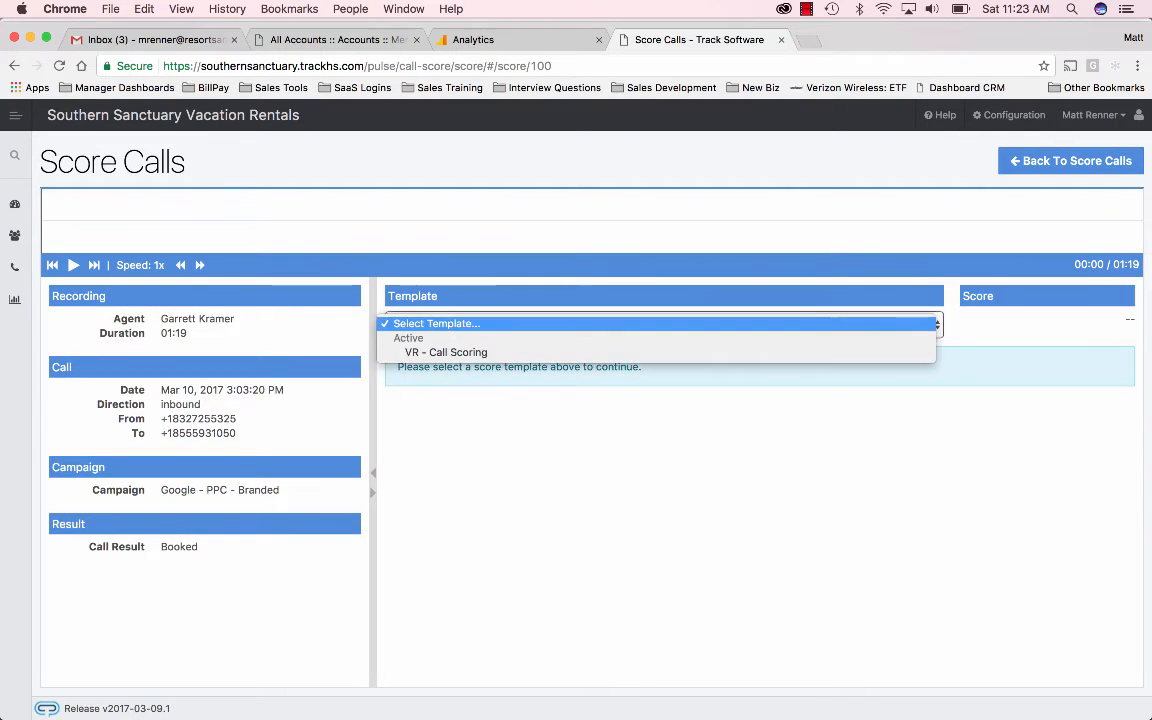
pyautogui.click(656, 352)
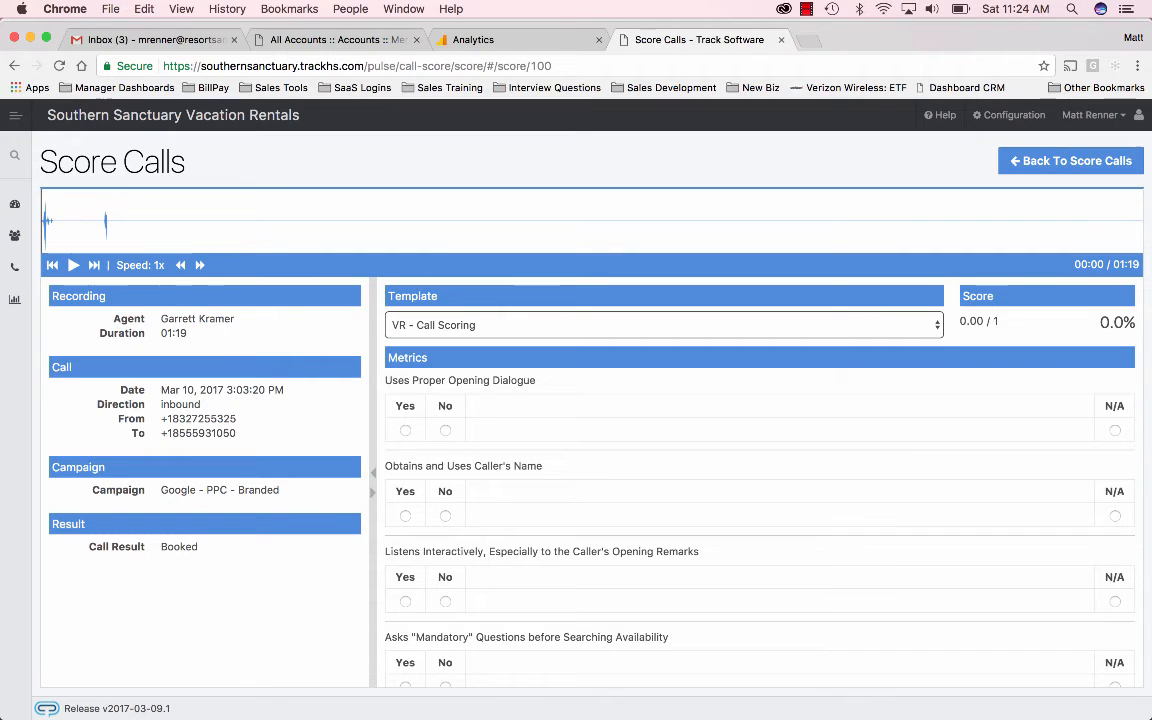
pyautogui.scroll(-2, 760, 480)
pyautogui.scroll(-8, 760, 480)
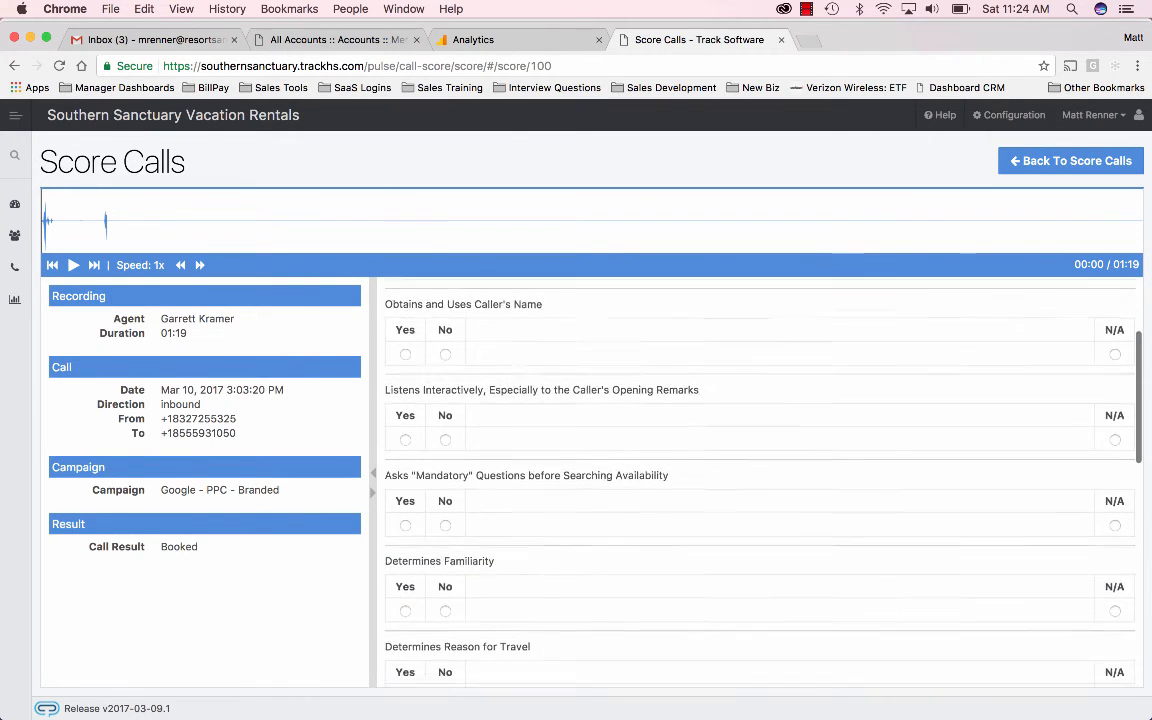
pyautogui.scroll(-5, 760, 480)
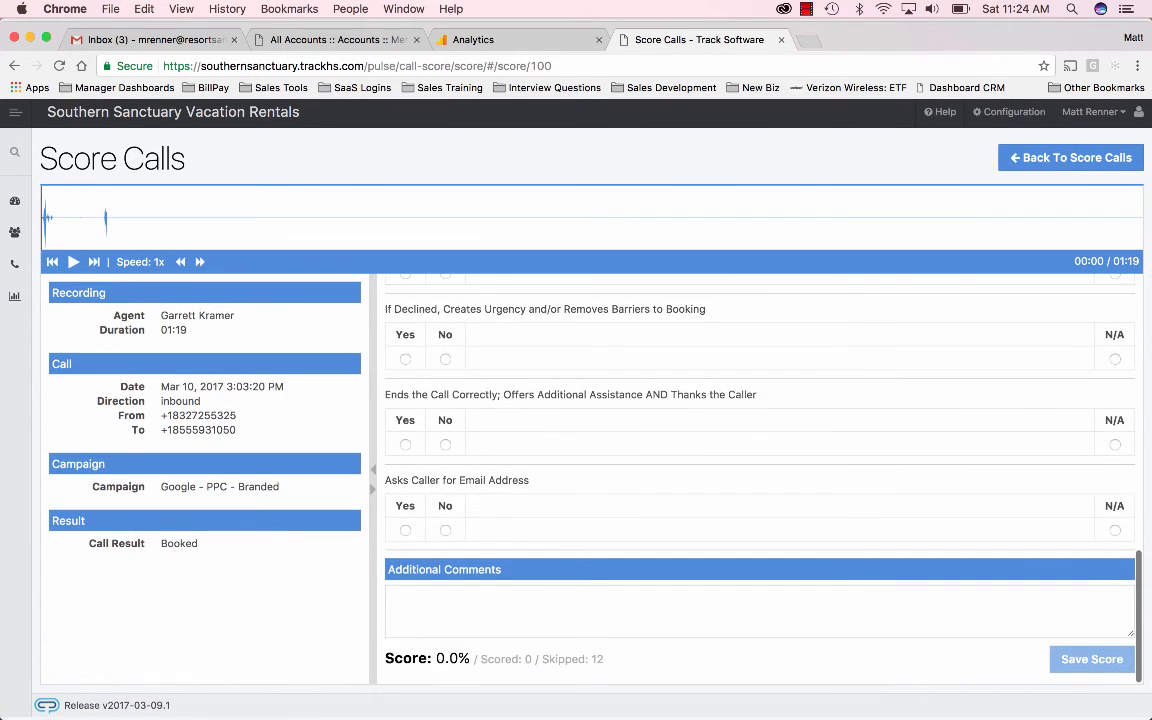
pyautogui.scroll(15, 760, 480)
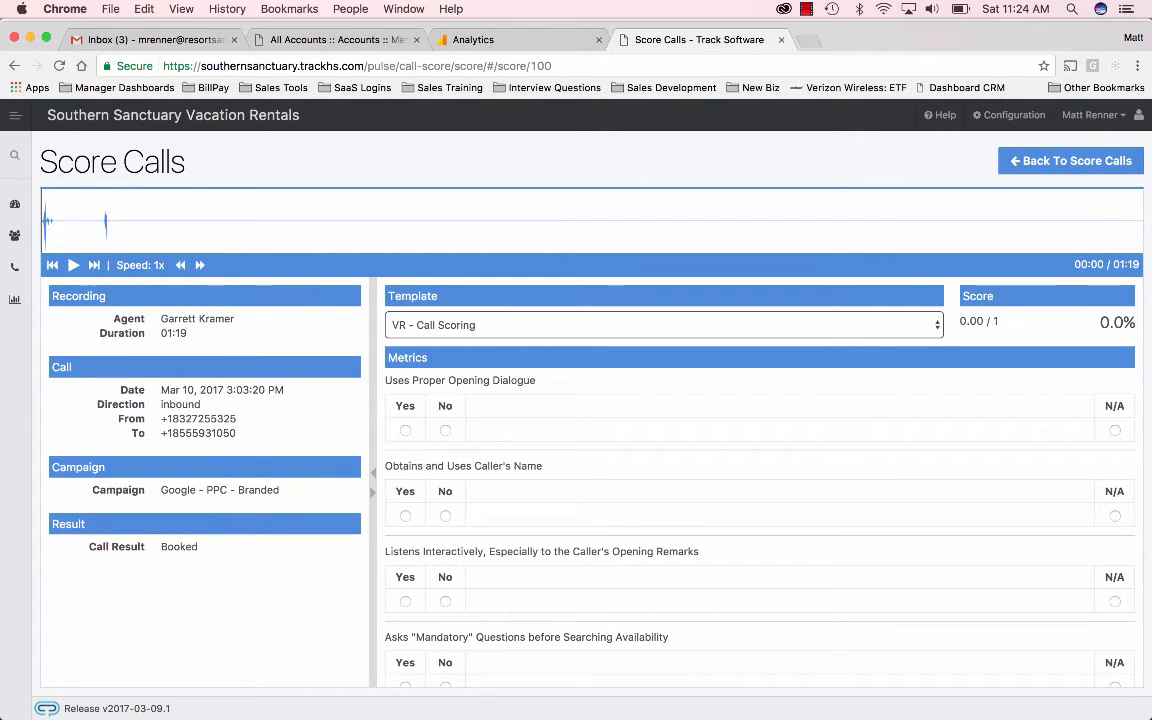
# Step: Return to the Coaching Sessions list in the call center
pyautogui.moveTo(15, 236)
pyautogui.moveTo(15, 267)
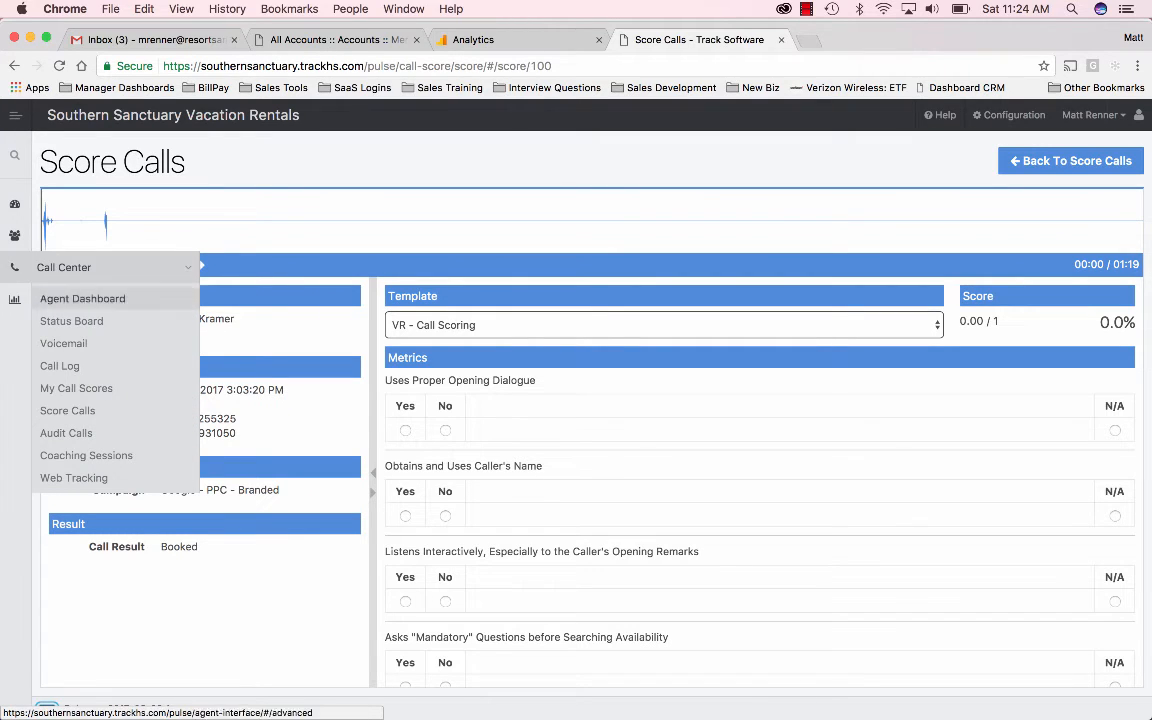
pyautogui.click(86, 455)
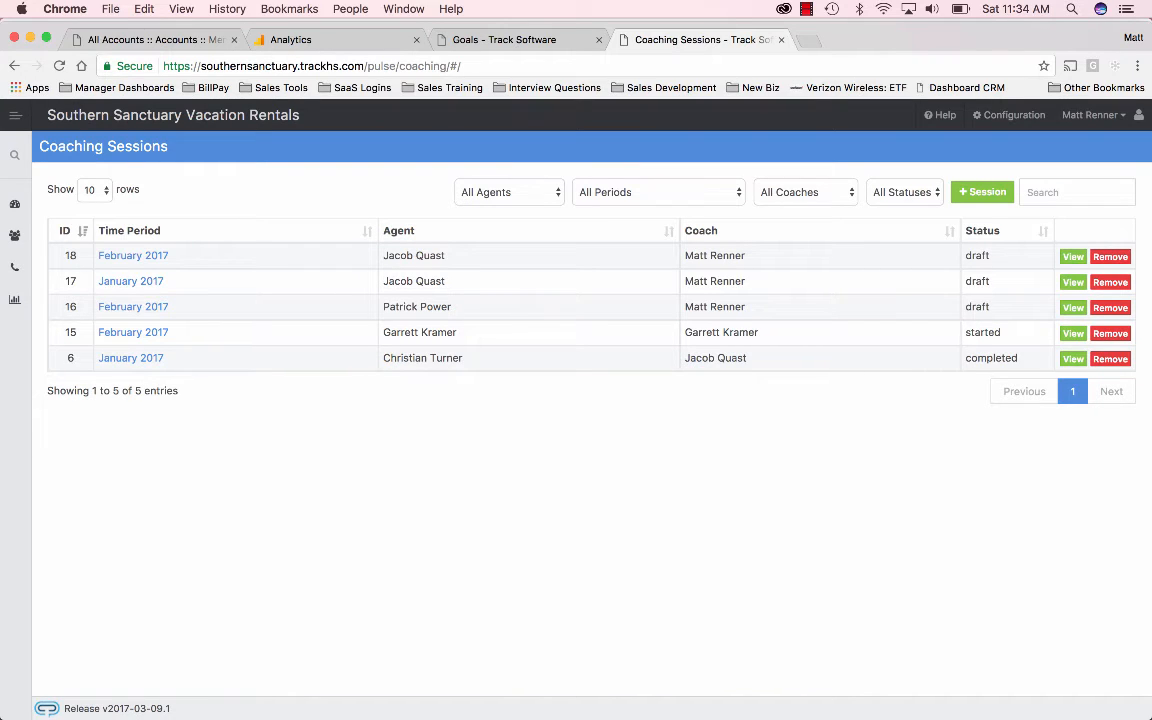
pyautogui.click(982, 192)
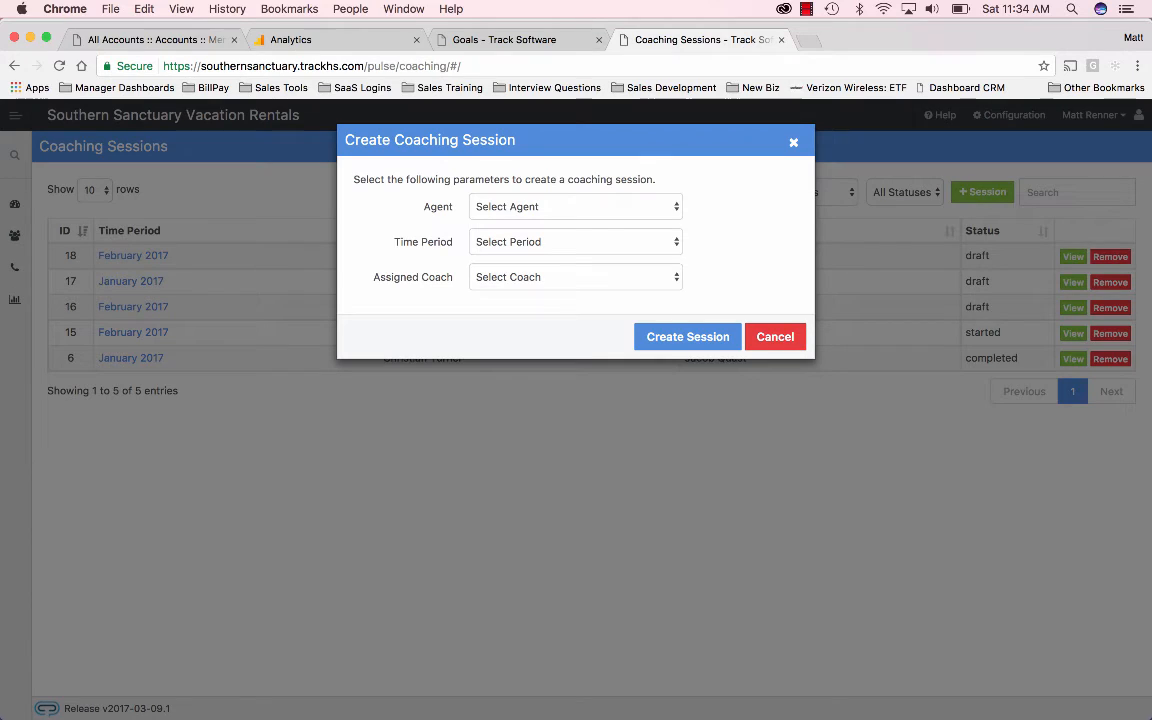
pyautogui.click(576, 207)
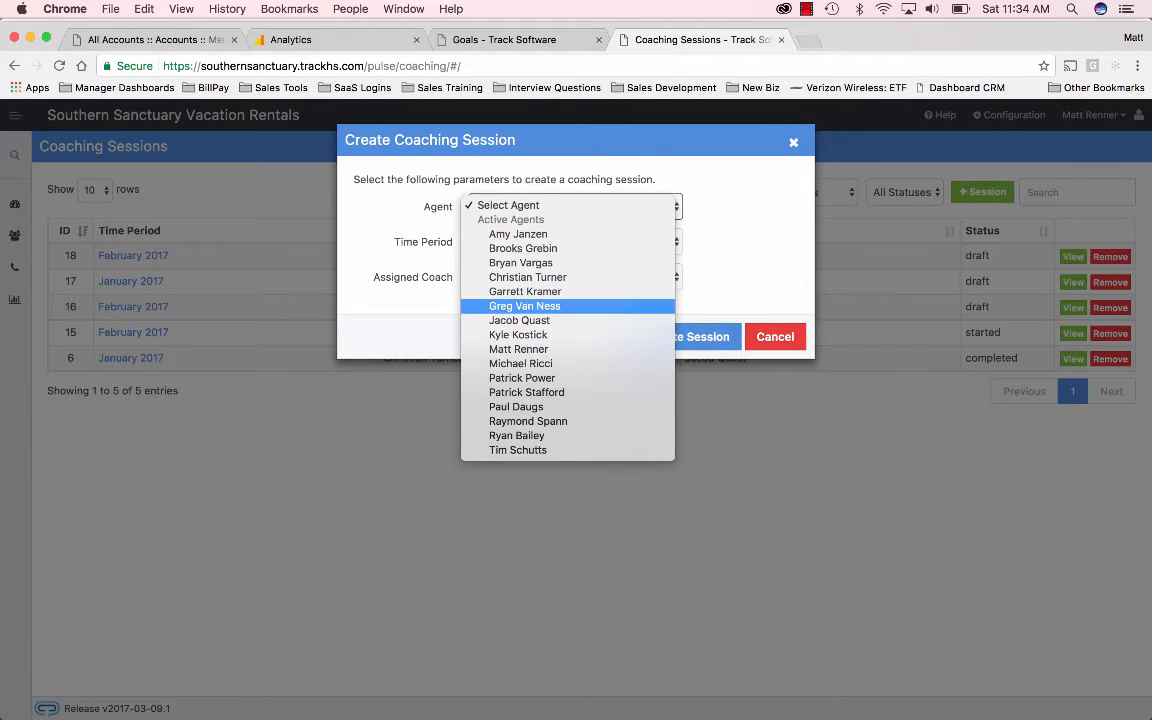
pyautogui.click(519, 320)
pyautogui.click(576, 242)
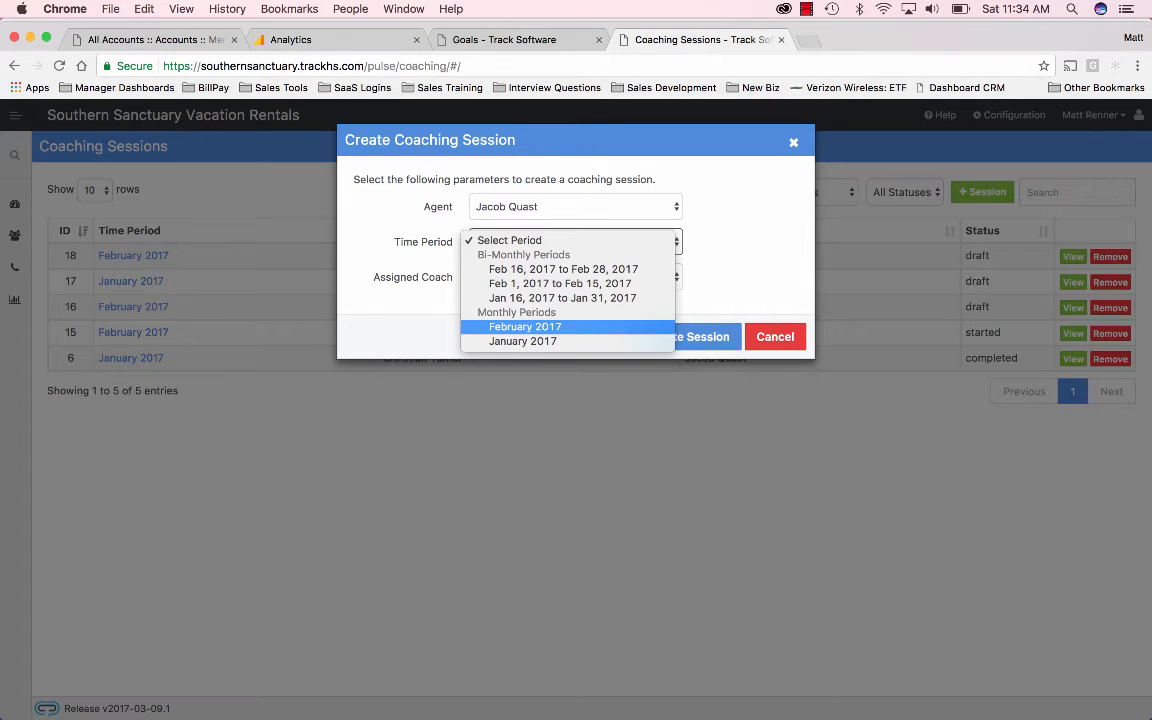
pyautogui.press('Return')
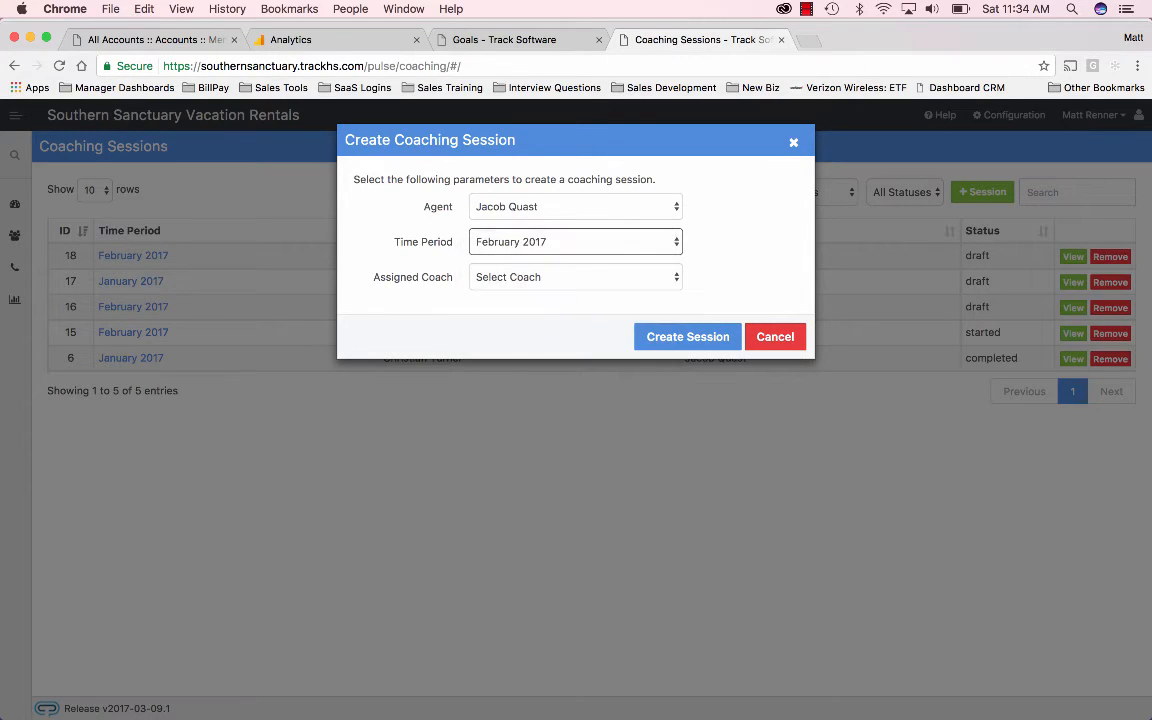
pyautogui.click(576, 277)
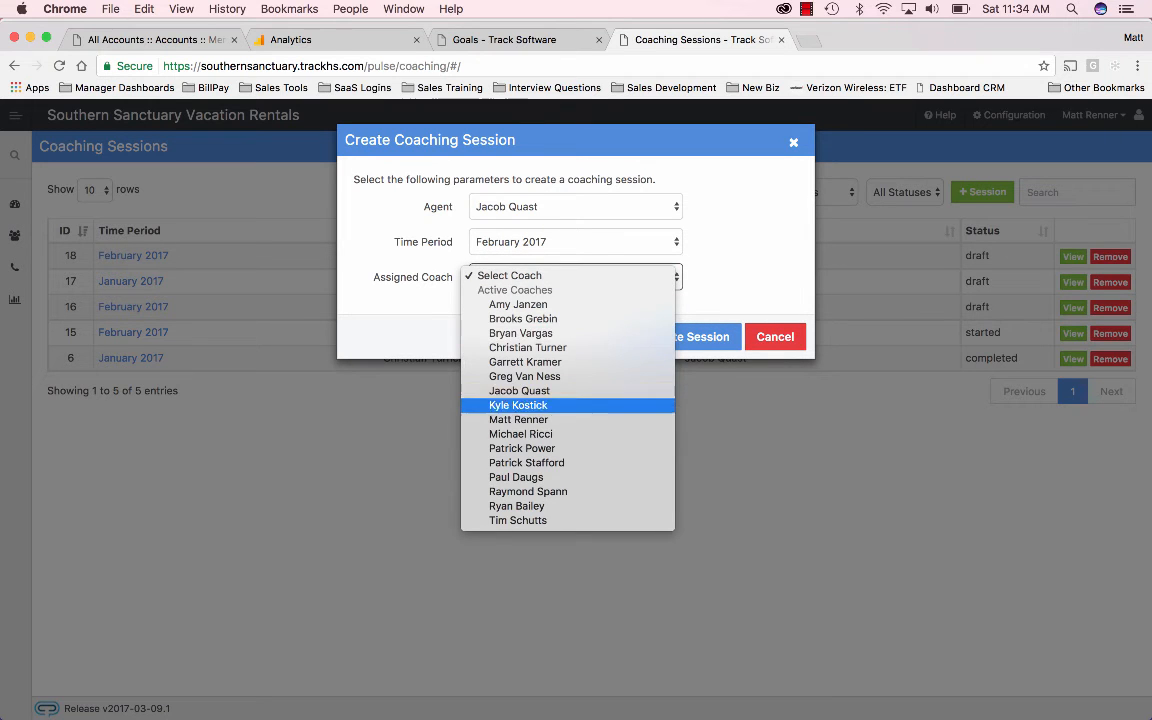
pyautogui.press('Escape')
pyautogui.press('Escape')
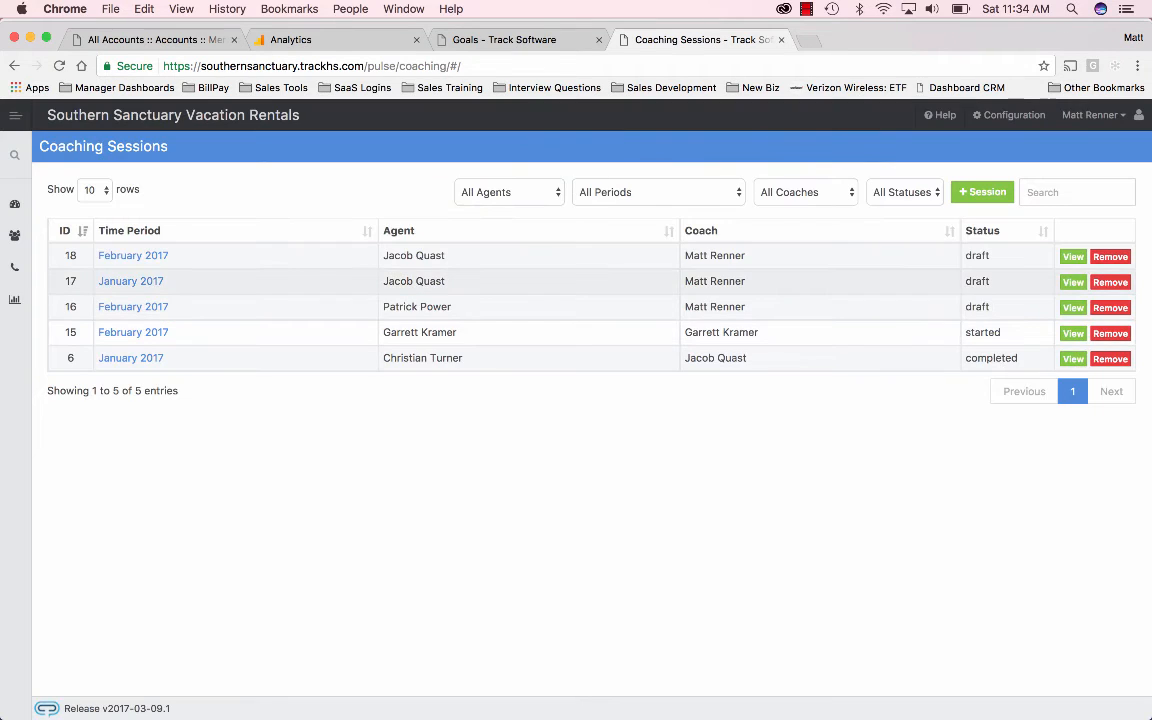
# Step: Open the February 2017 draft coaching session with ID 18 and examine its call scores and call audits
pyautogui.click(1073, 257)
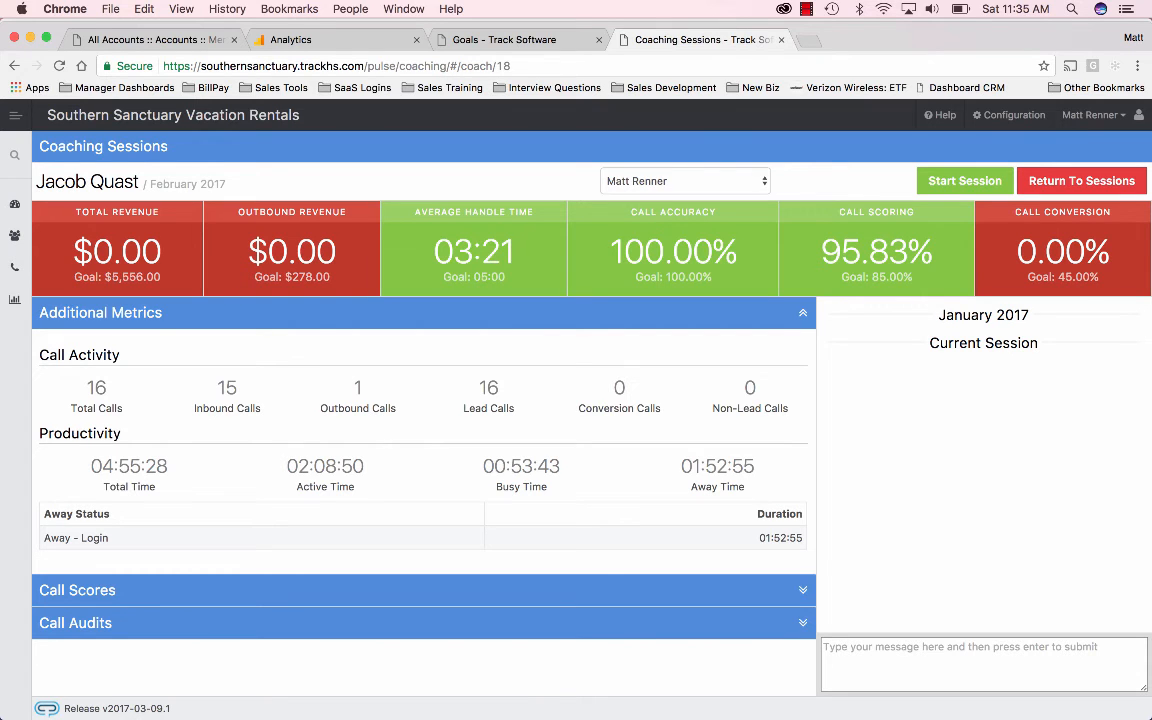
pyautogui.click(802, 590)
pyautogui.scroll(-2, 424, 500)
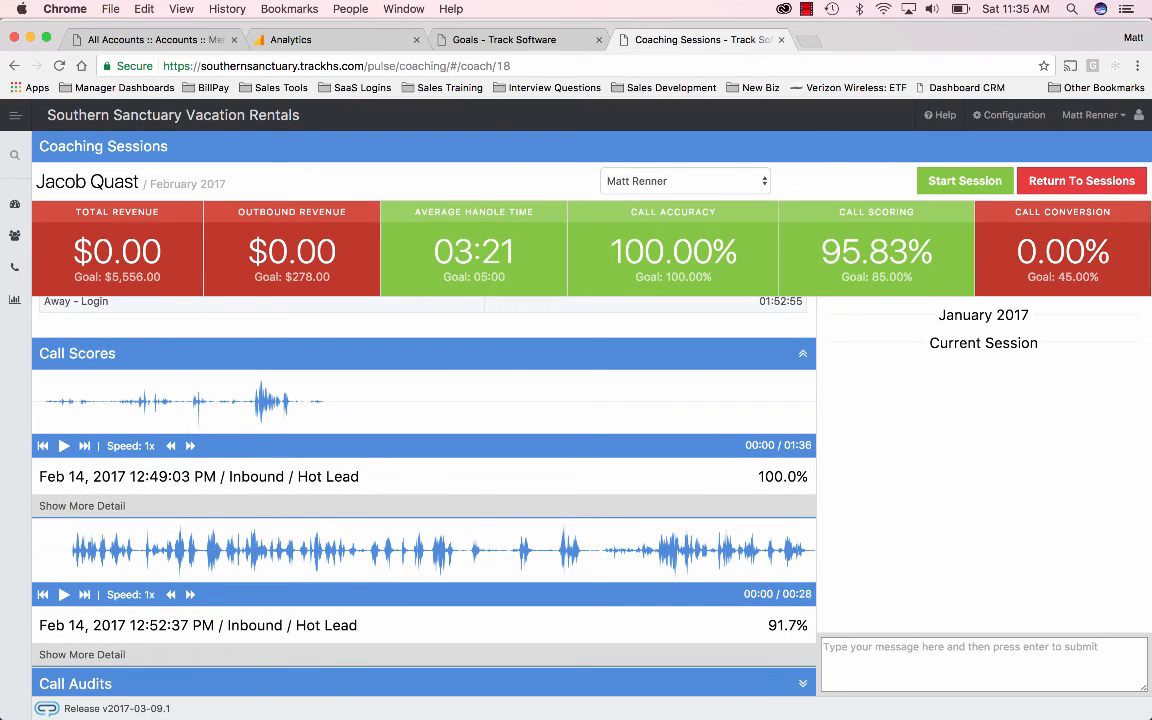
pyautogui.click(803, 353)
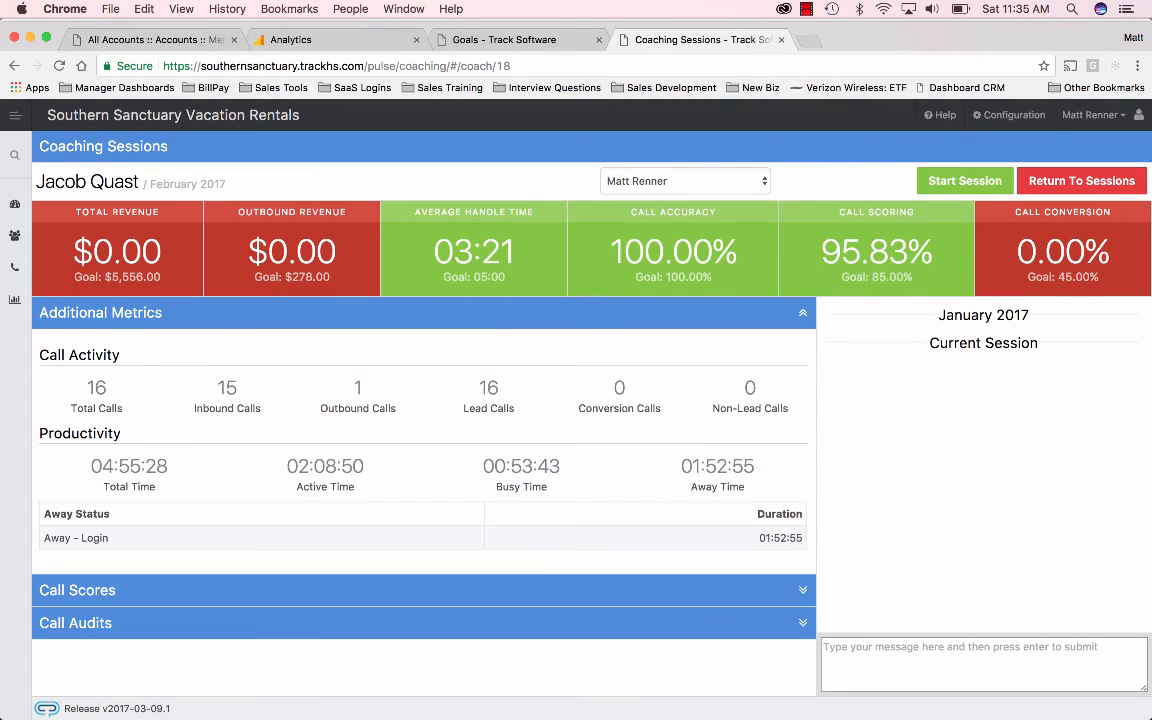
pyautogui.click(803, 623)
pyautogui.scroll(-2, 424, 480)
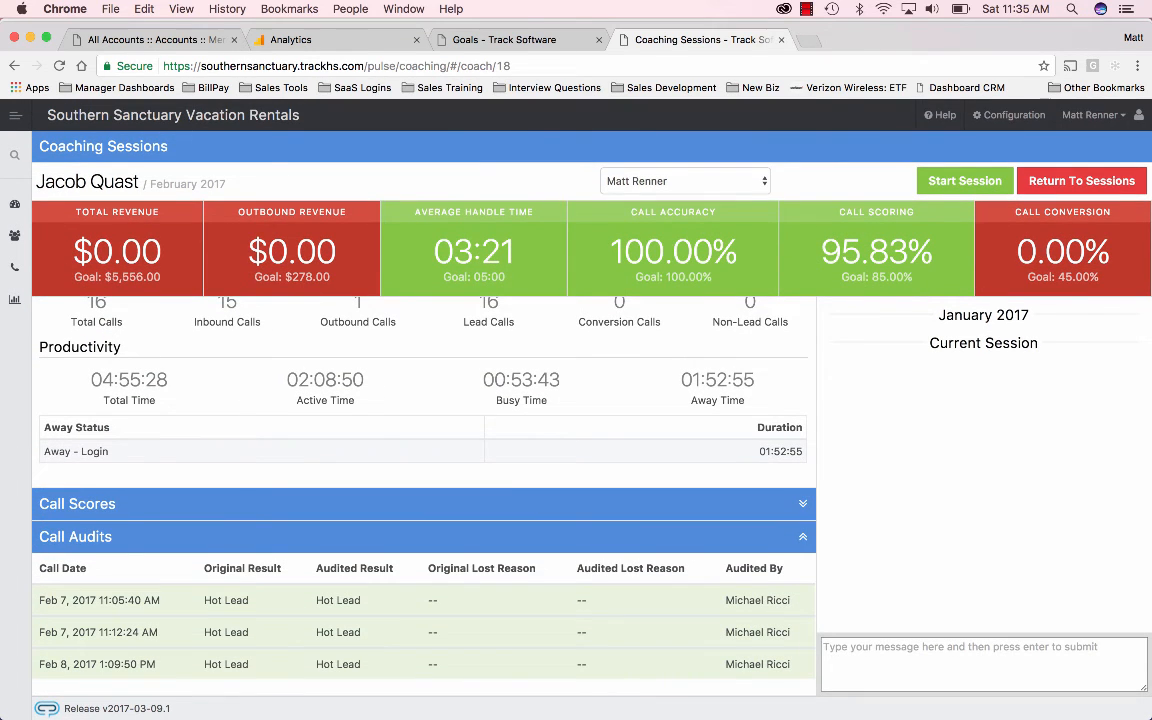
pyautogui.click(803, 537)
pyautogui.scroll(1, 424, 480)
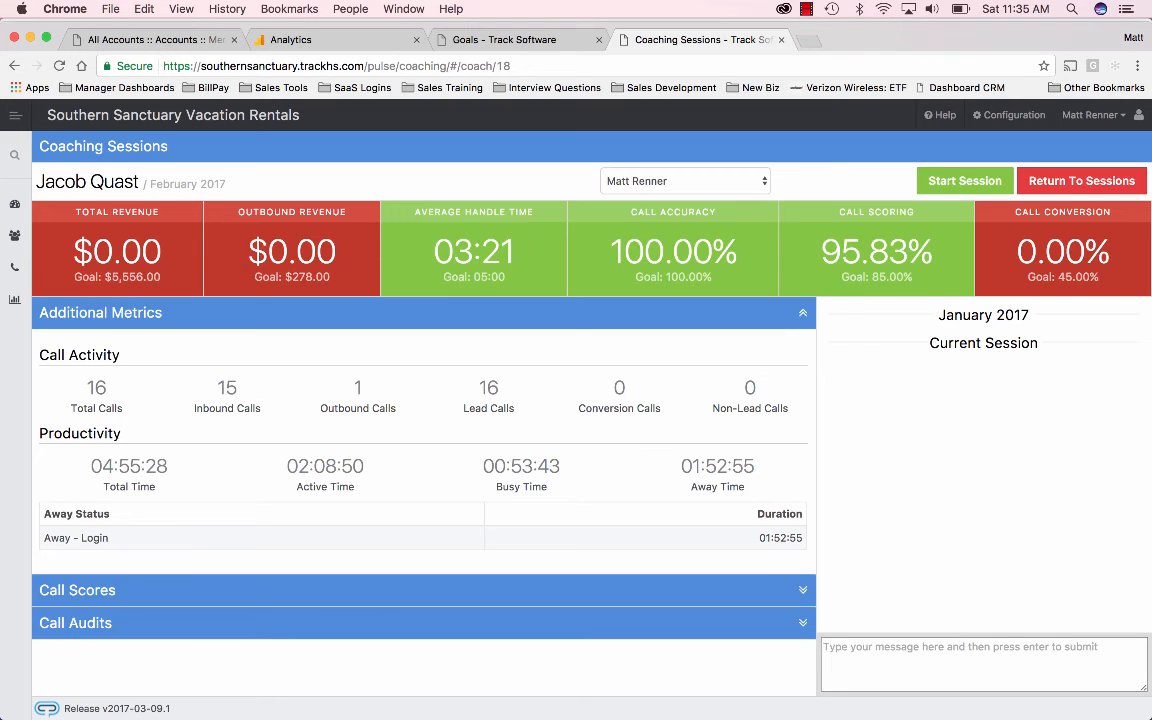
# Step: Start the agent's February 2017 coaching session
pyautogui.click(920, 660)
pyautogui.click(802, 313)
pyautogui.click(964, 181)
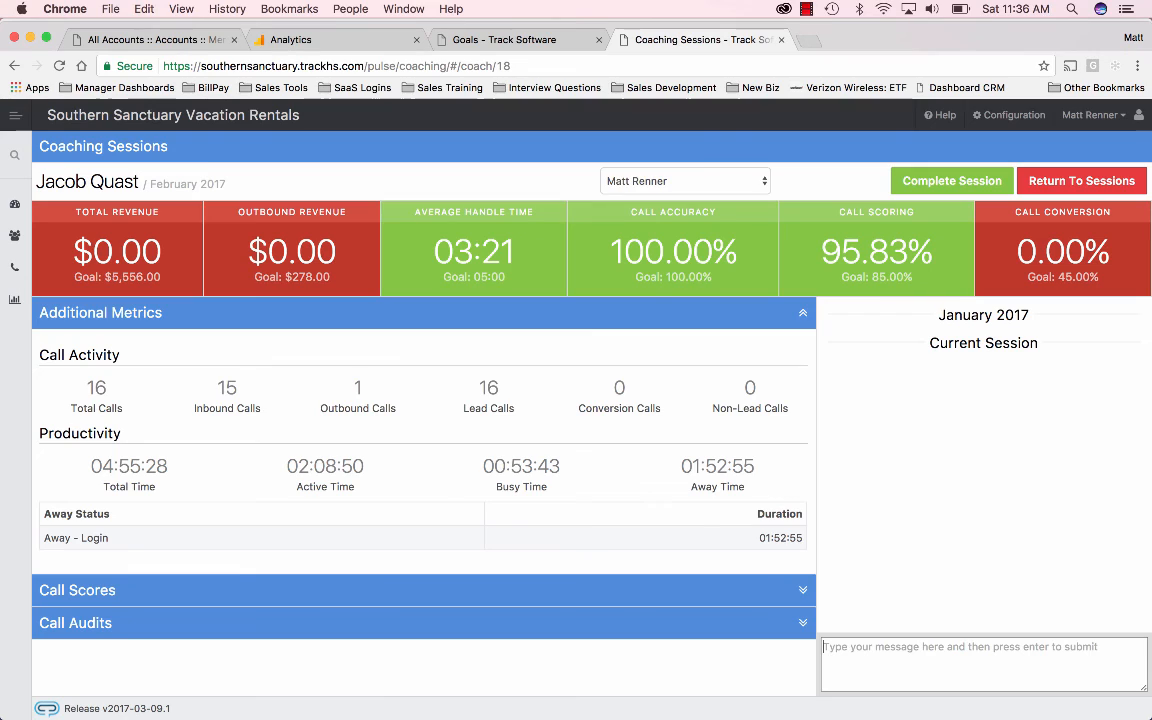
# Step: Post the session comment "Great job on your handle time and call accuracy as well scoring. We do need you to focus on Conversion and increasing sales."
pyautogui.write('Grea')
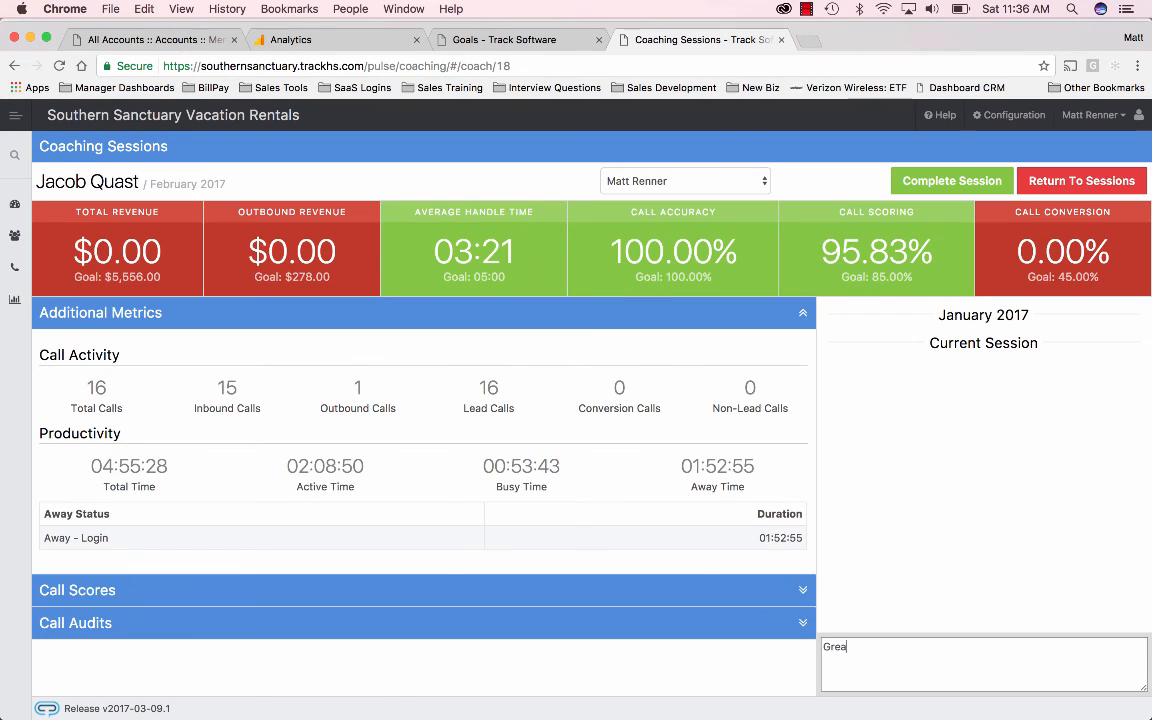
pyautogui.write('t job on your handle time and call ')
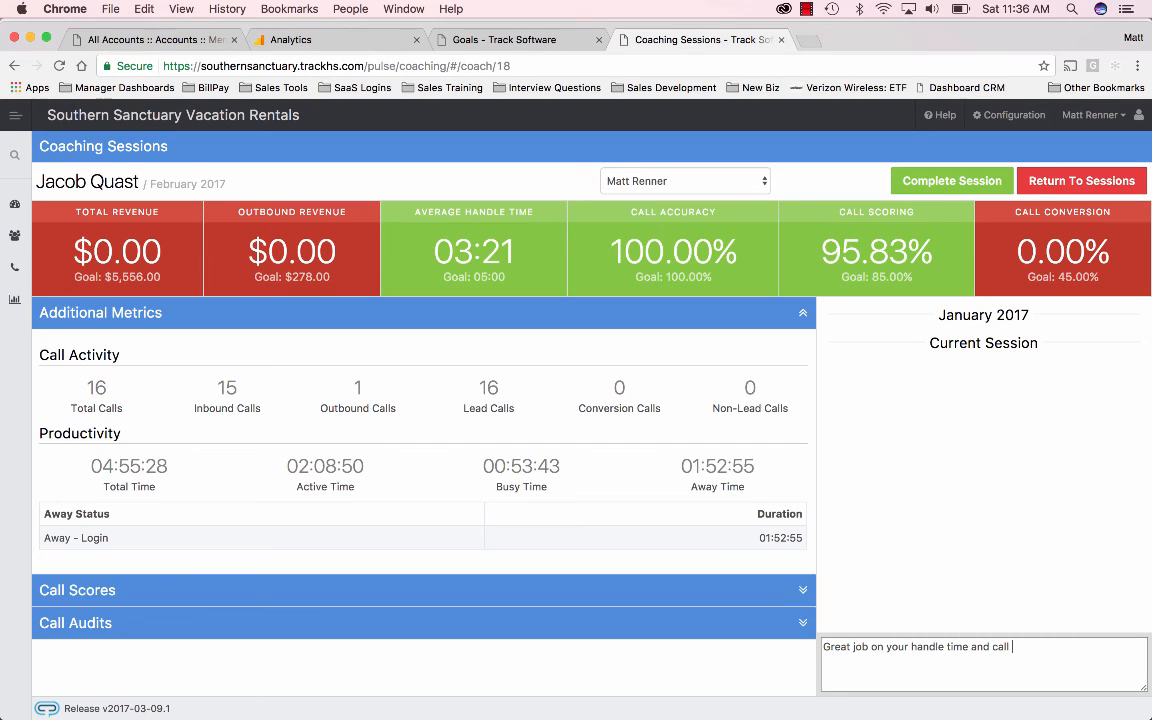
pyautogui.write('accuracy as well scoring. We do n')
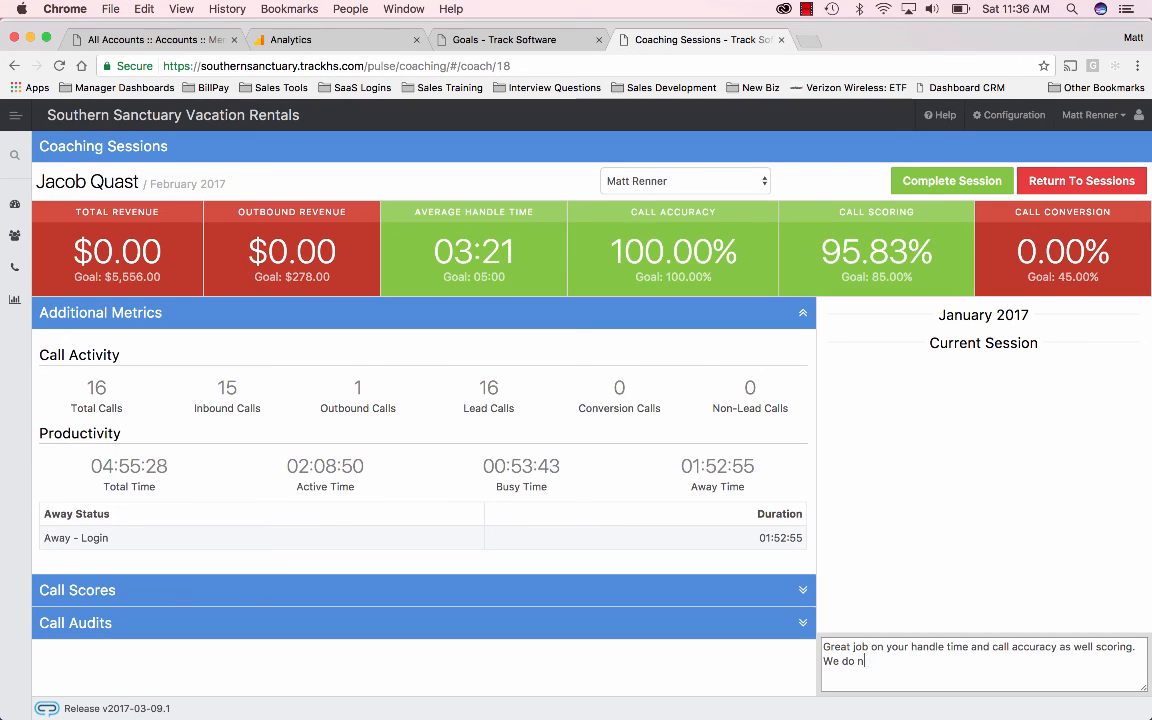
pyautogui.write('eed you to focus on Conversion.')
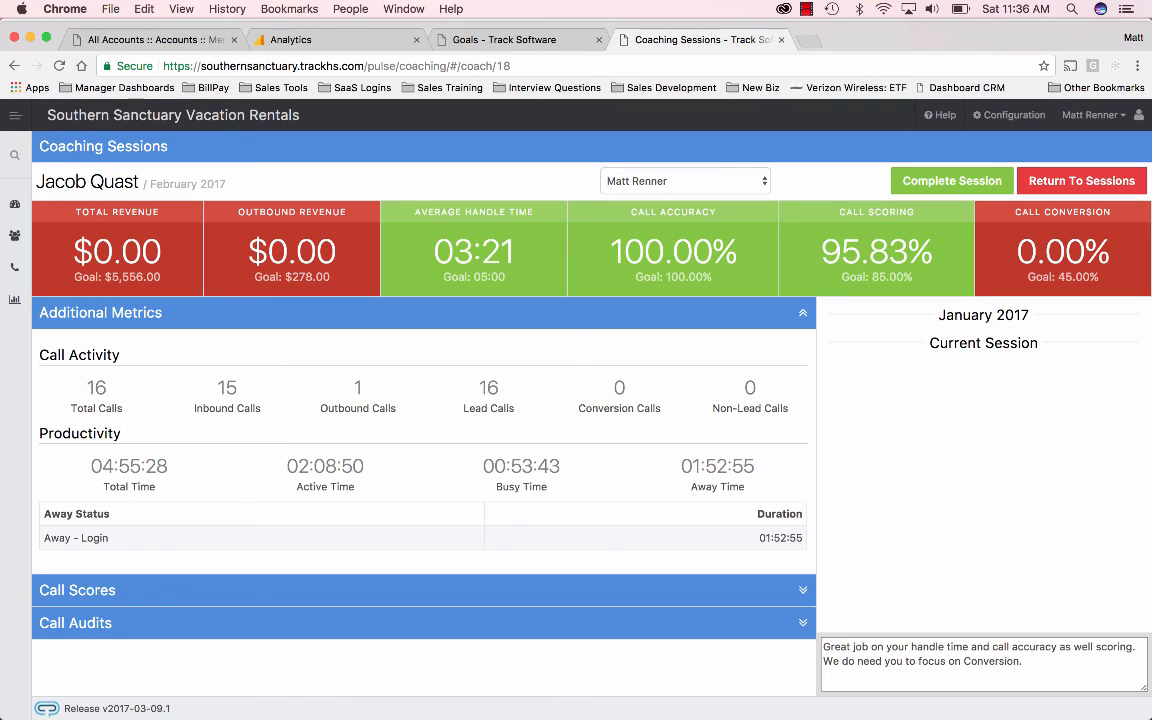
pyautogui.press('BackSpace')
pyautogui.write('and increaseing')
pyautogui.press('BackSpace')
pyautogui.press('BackSpace')
pyautogui.press('BackSpace')
pyautogui.press('BackSpace')
pyautogui.write('ing sales.')
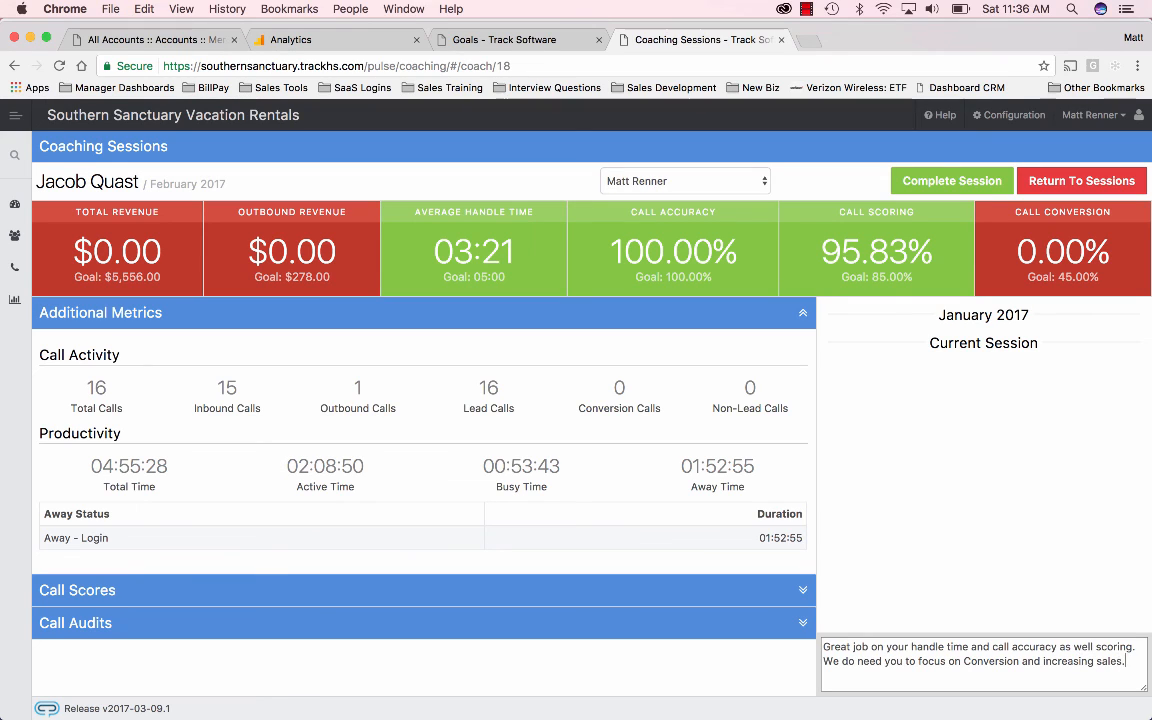
pyautogui.press('Return')
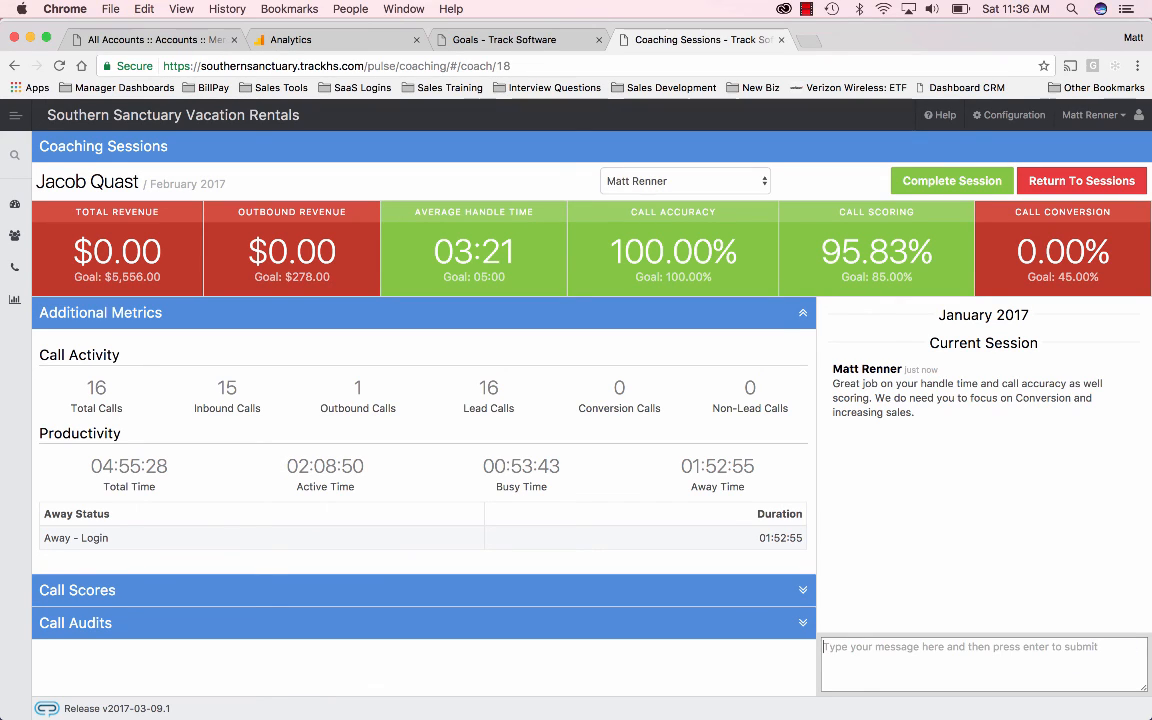